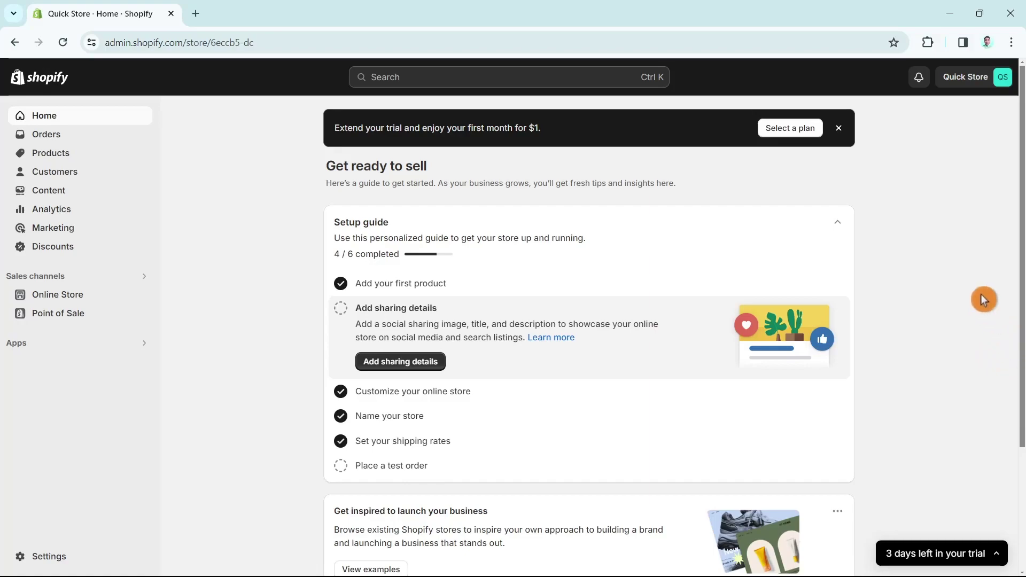
Refresh the store home page, then open Settings and go to Shipping and delivery
scroll(992, 335, "down", 3)
scroll(993, 344, "up", 1)
scroll(993, 344, "up", 2)
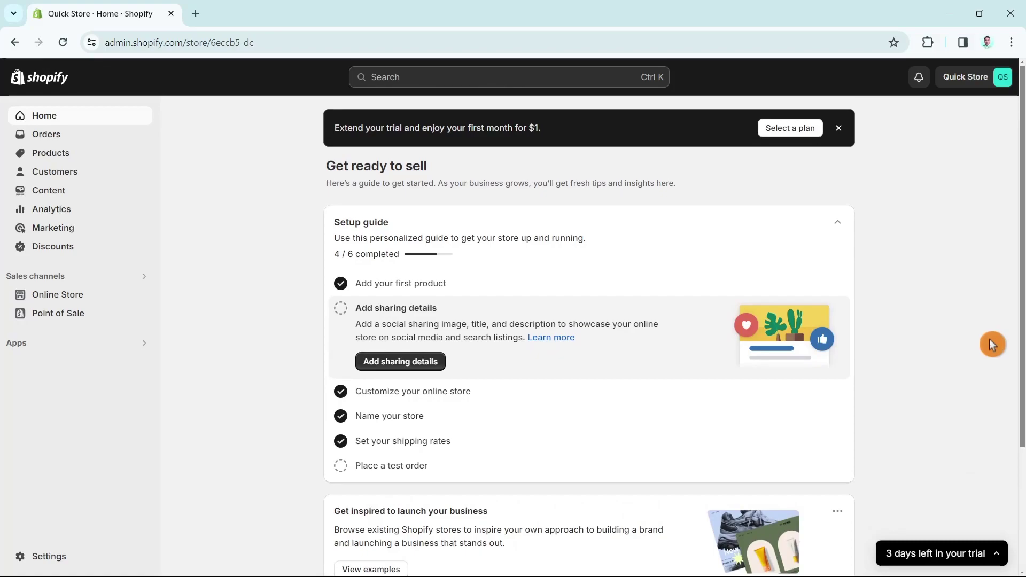
left_click(89, 124)
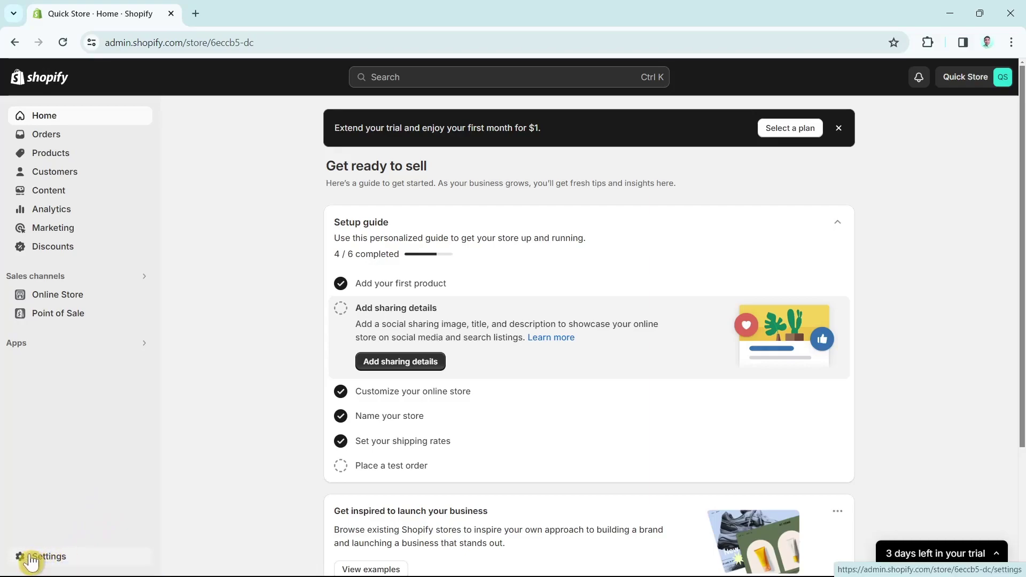
left_click(64, 557)
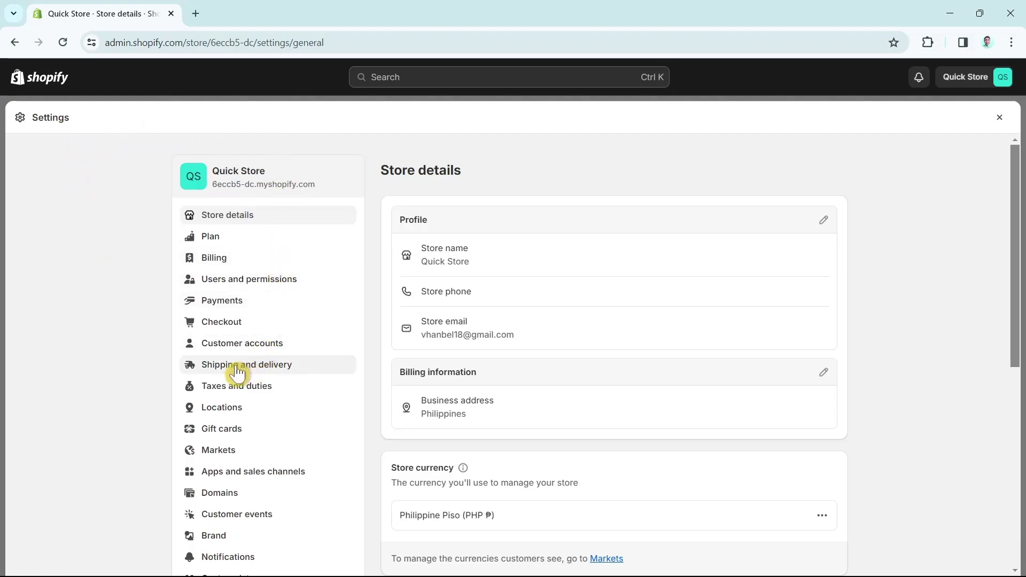
left_click(305, 371)
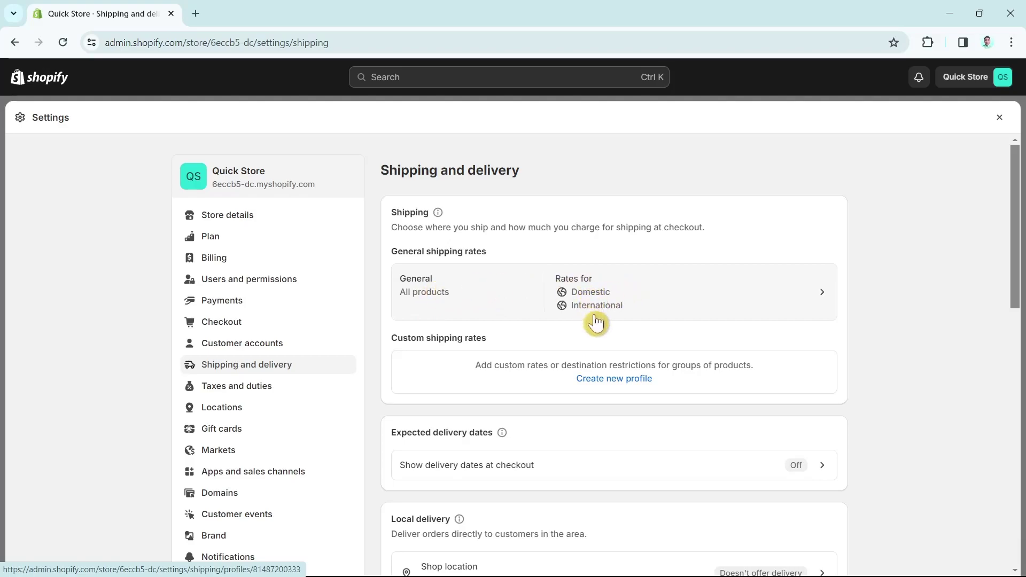
Open the General profile and review its free-rate Domestic and International zones
left_click(677, 299)
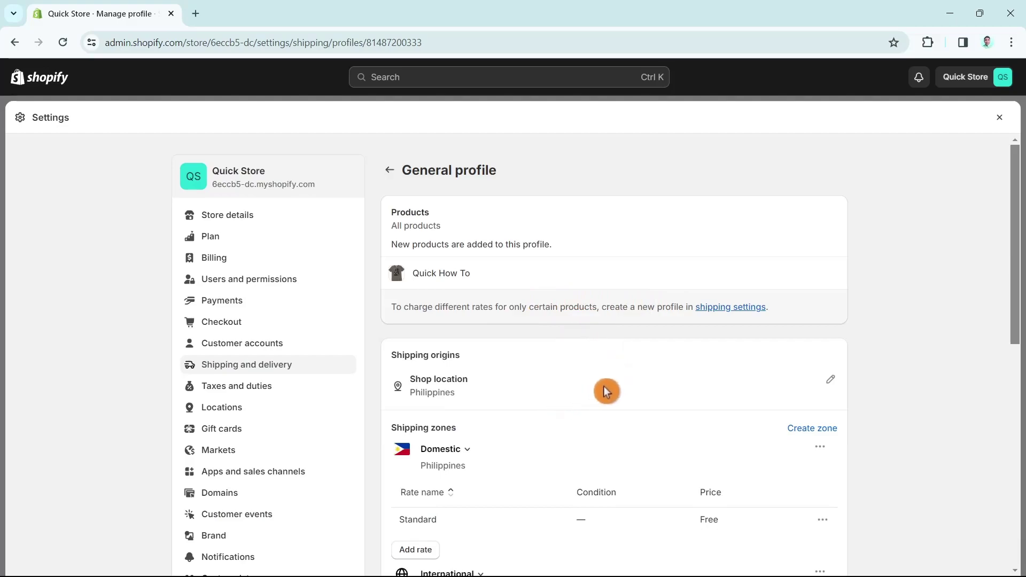
scroll(620, 322, "down", 2)
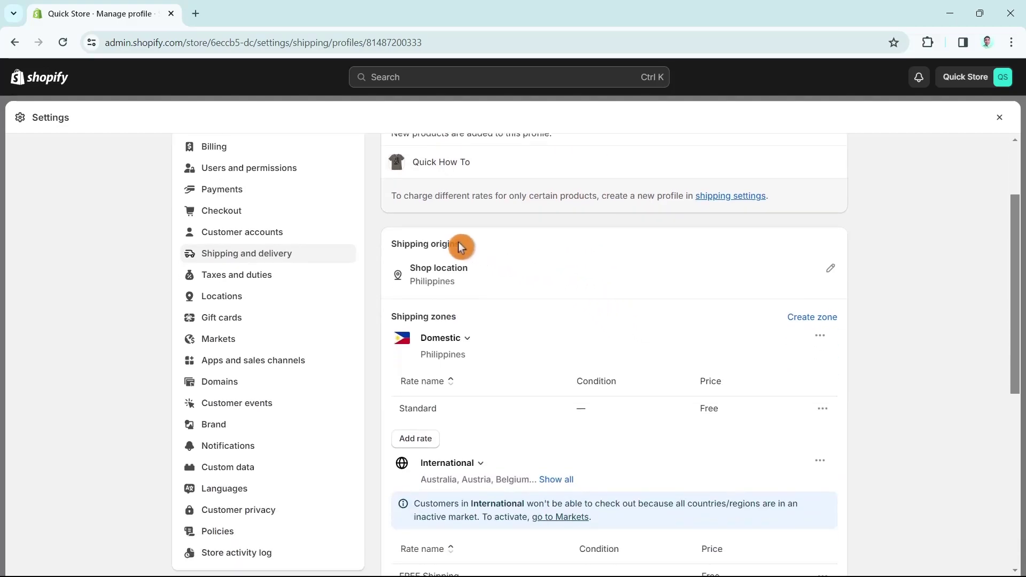
scroll(675, 323, "down", 2)
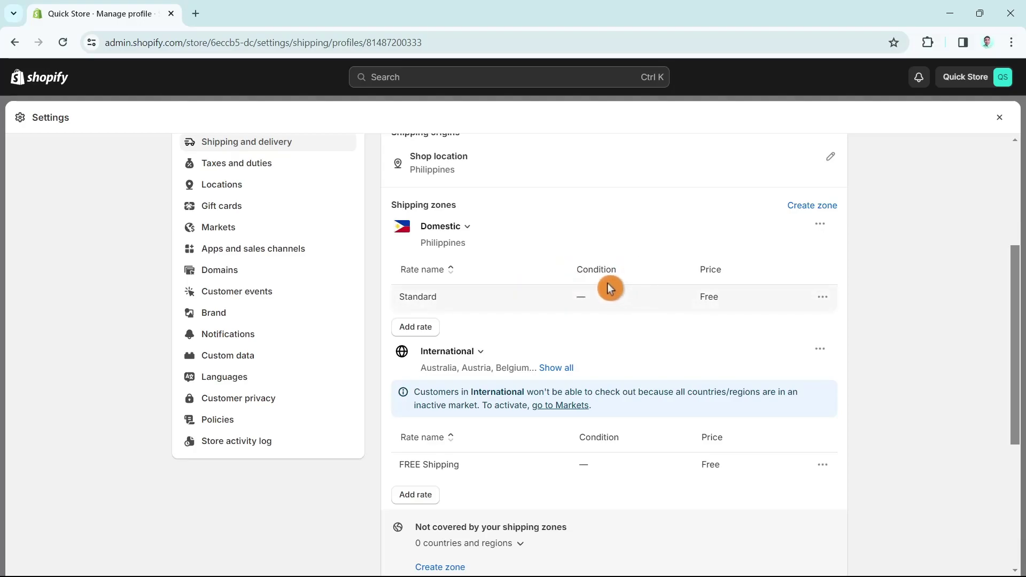
scroll(590, 337, "down", 2)
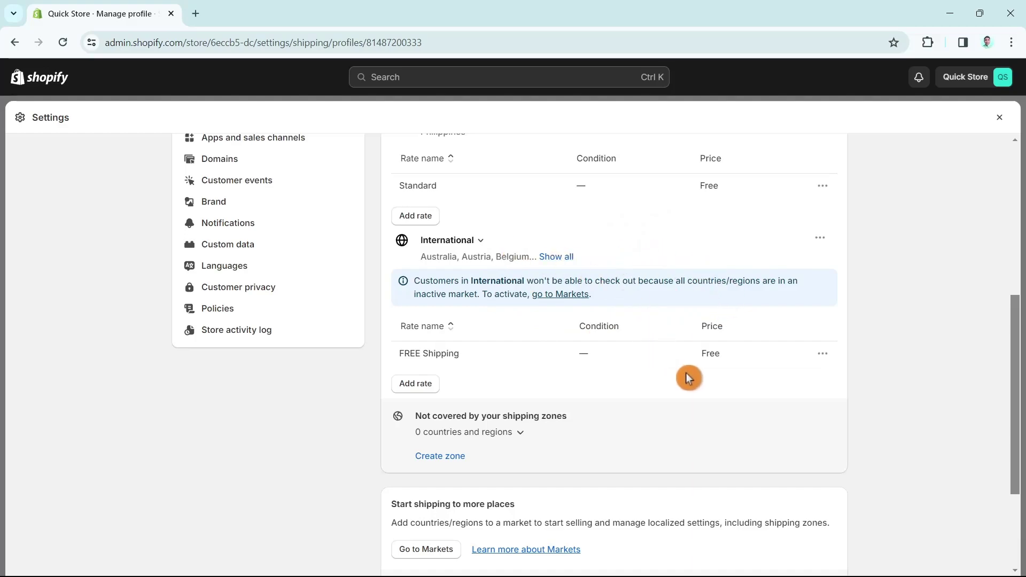
scroll(595, 399, "up", 2)
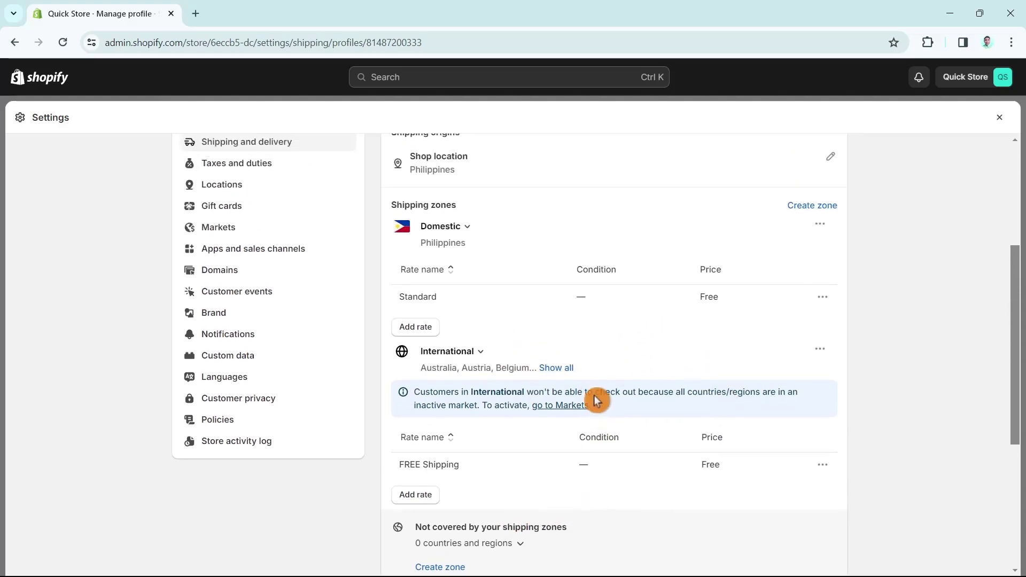
scroll(563, 375, "down", 2)
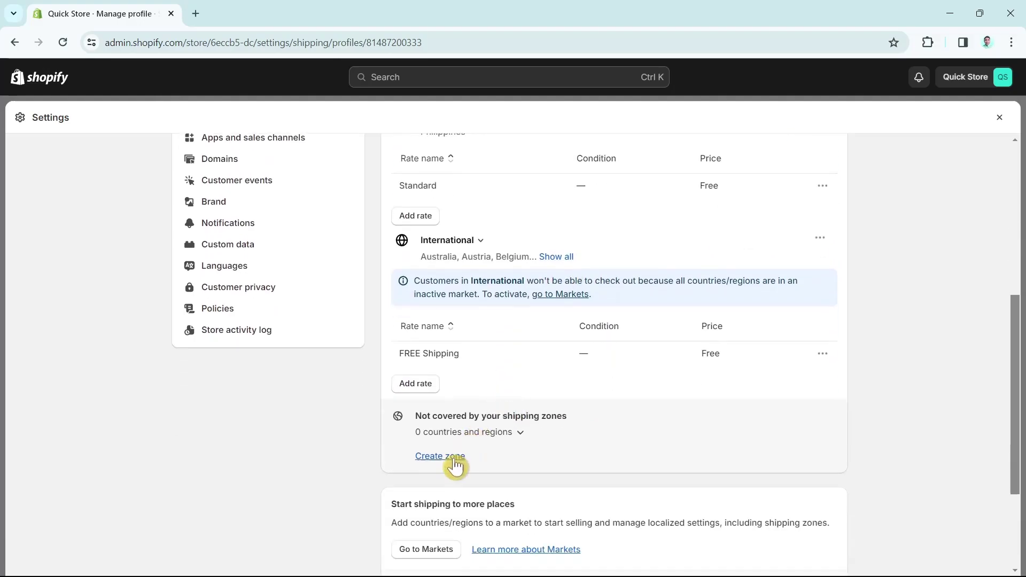
Start a new shipping zone and follow the link to add countries in Markets
left_click(455, 462)
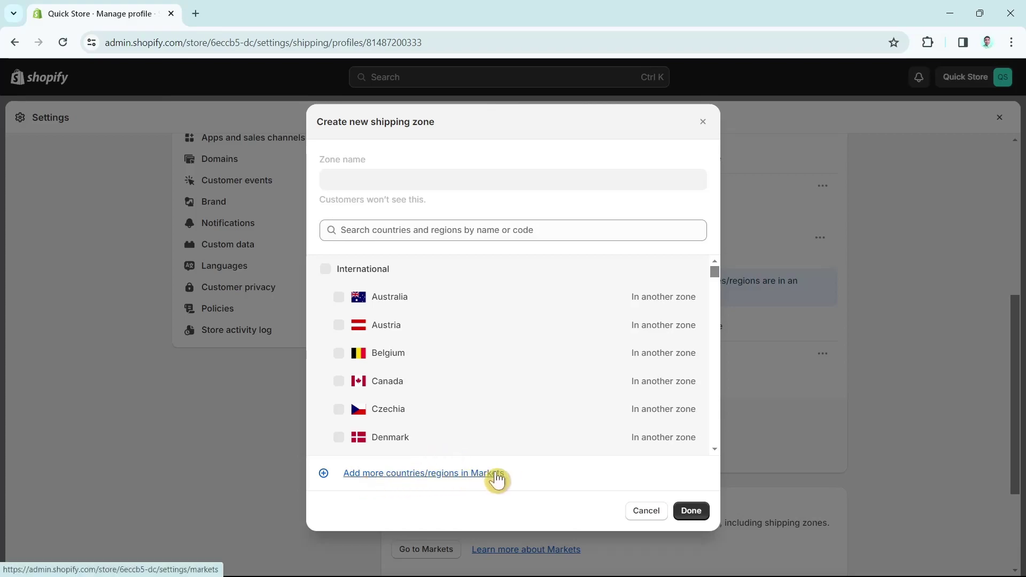
left_click(451, 476)
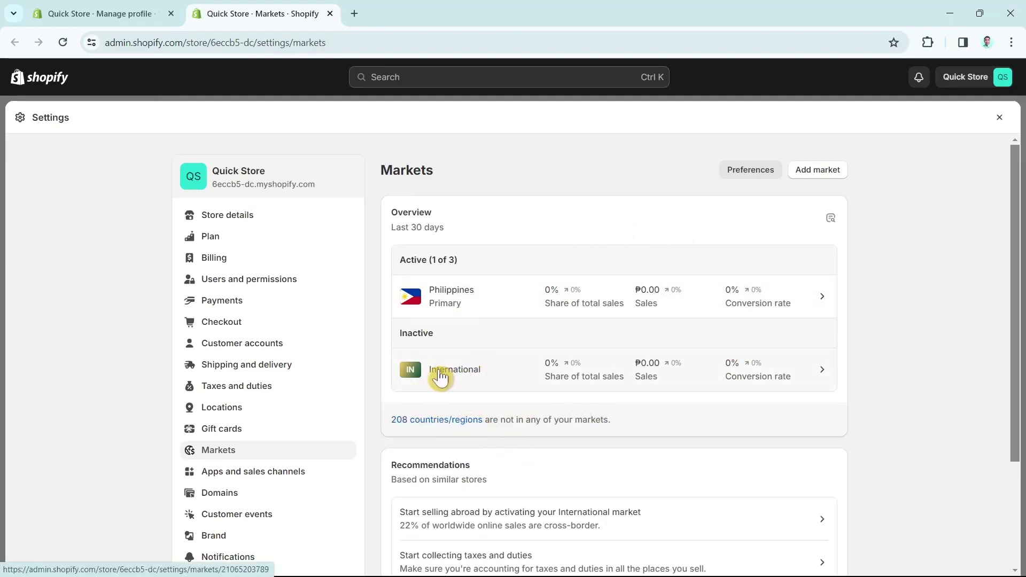
Switch the International market to Active, discard that change, and close Settings
left_click(471, 378)
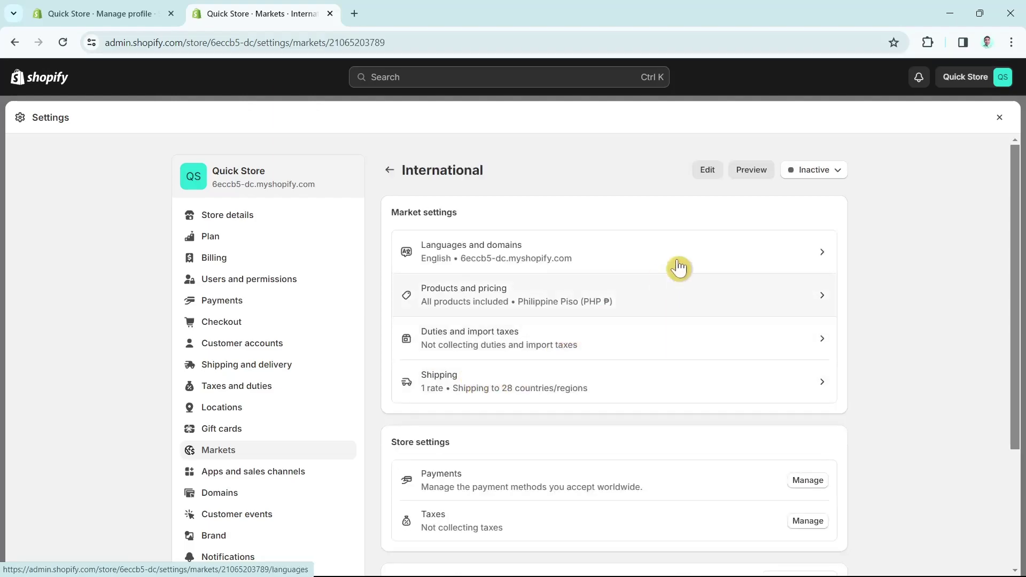
left_click(840, 180)
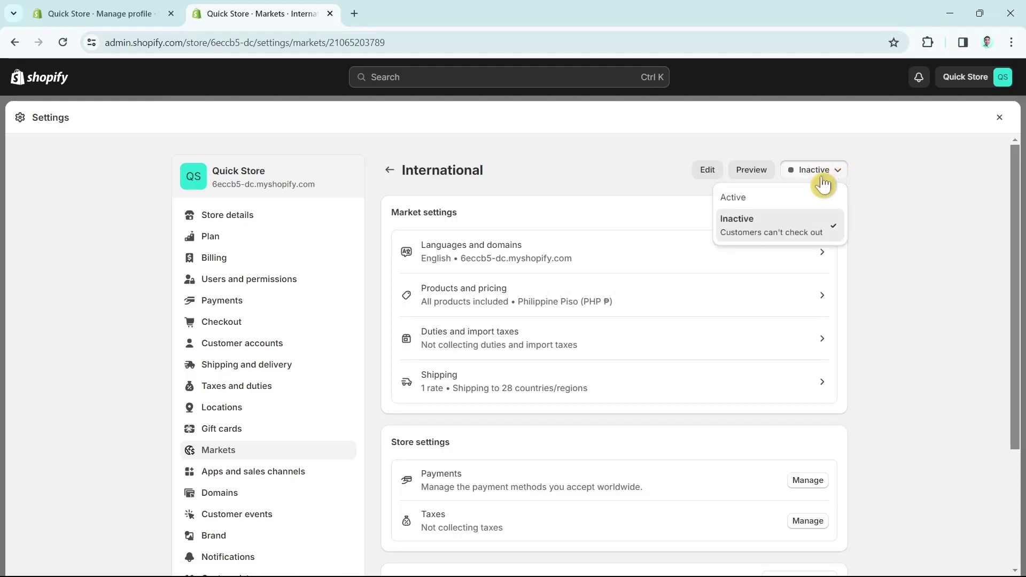
left_click(786, 202)
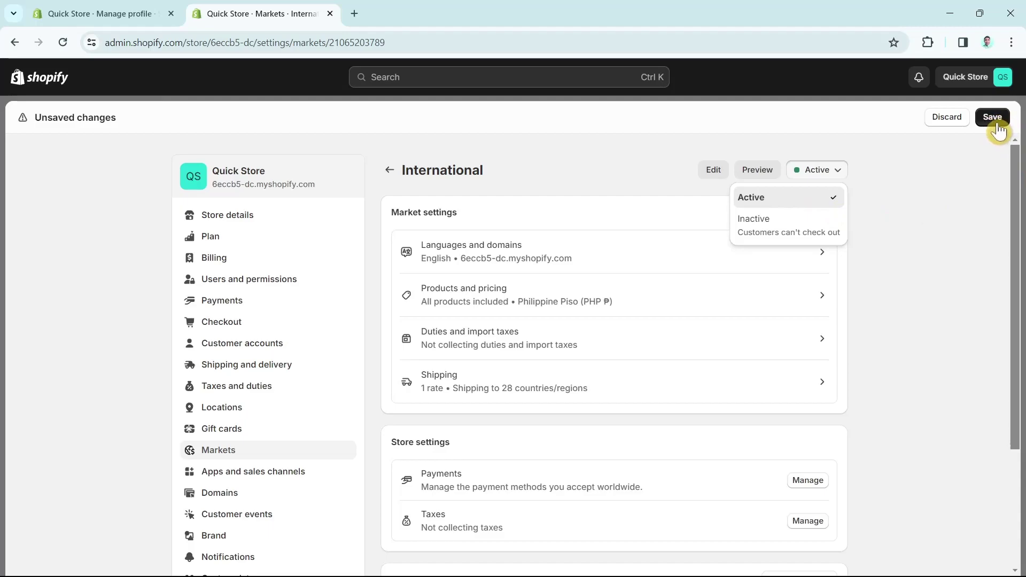
left_click(944, 119)
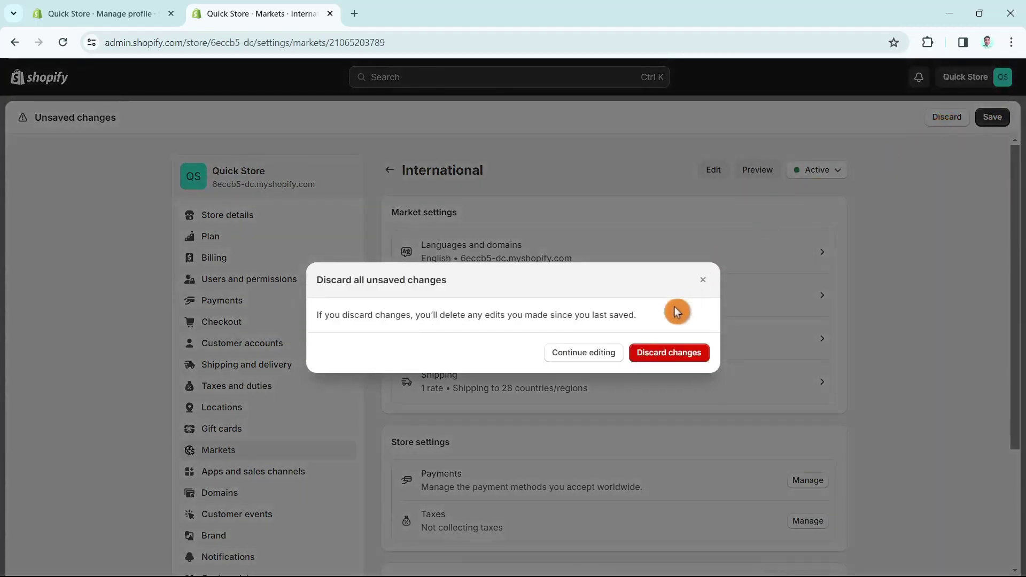
left_click(666, 356)
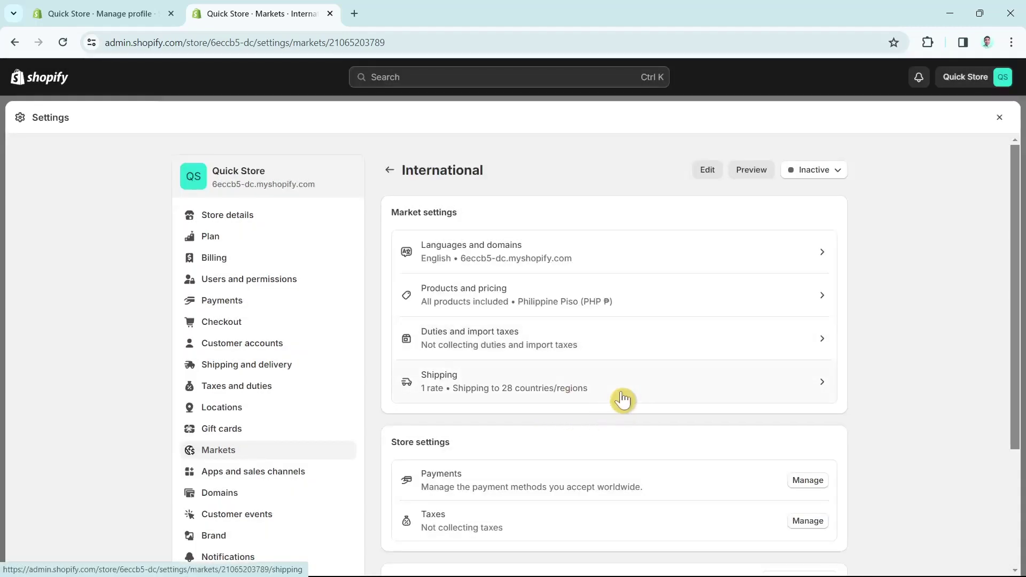
left_click(1000, 118)
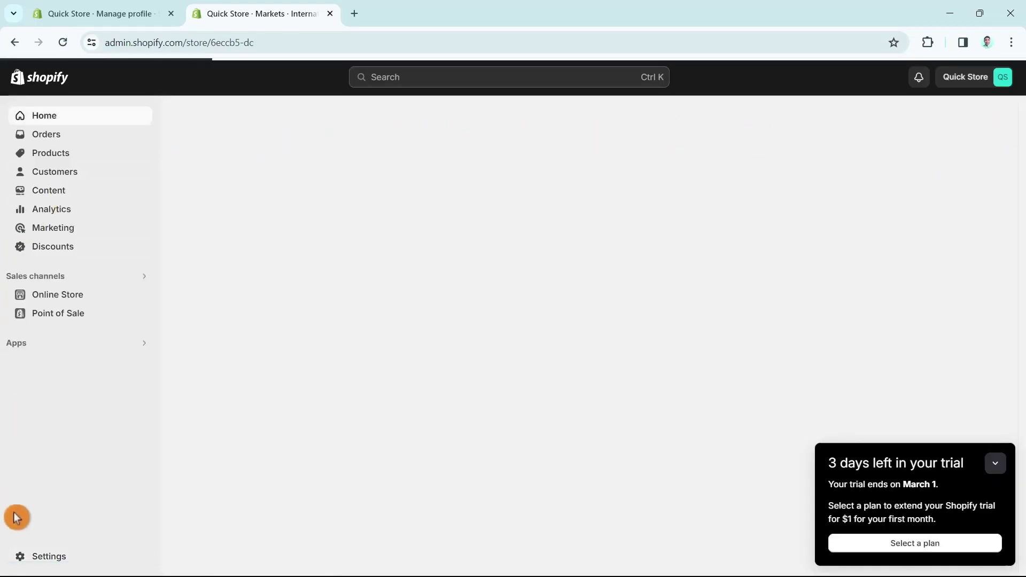
Return to the General shipping profile, show all International countries, and open the zone's options menu
left_click(21, 557)
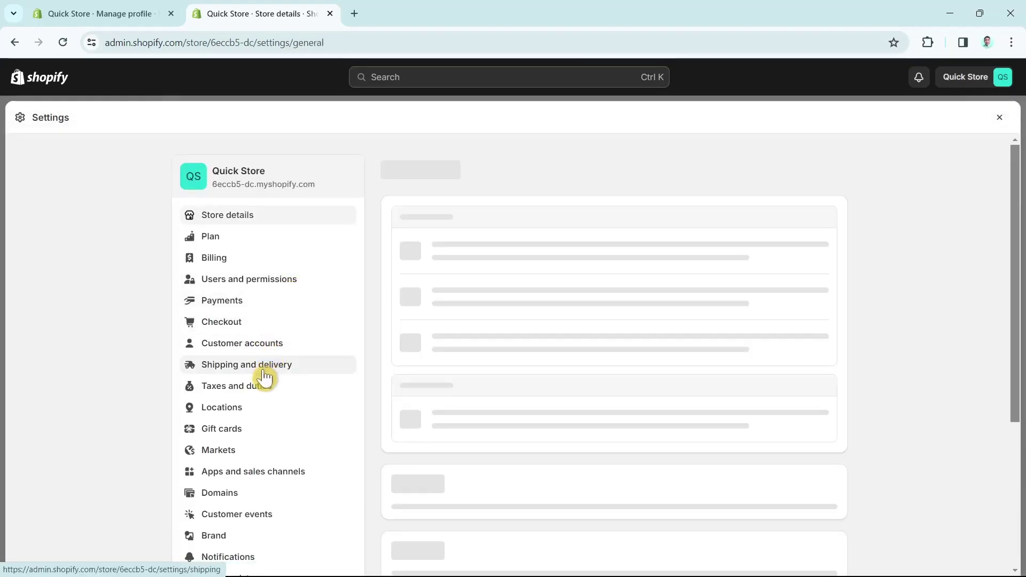
left_click(263, 373)
left_click(630, 297)
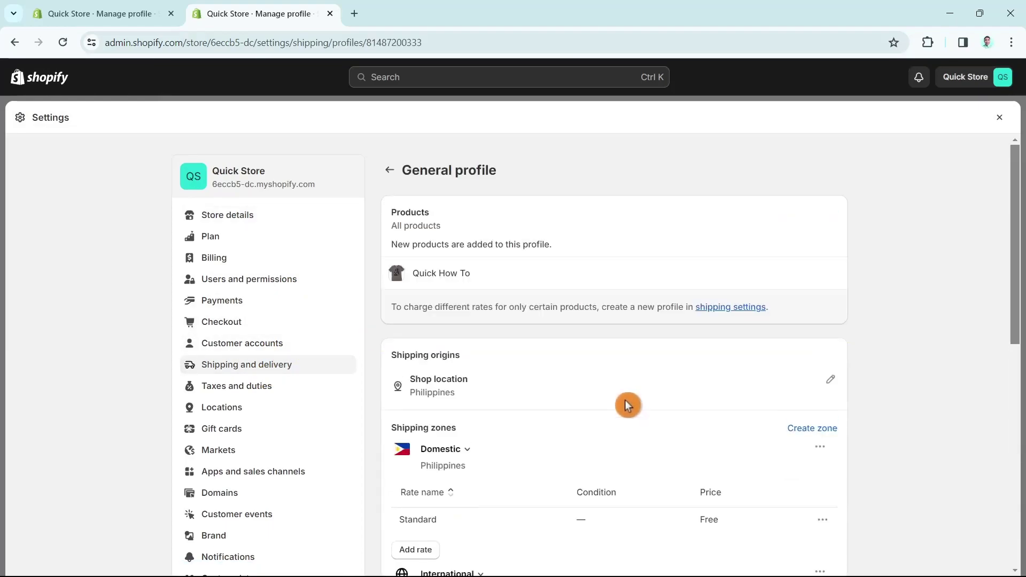
scroll(604, 389, "down", 4)
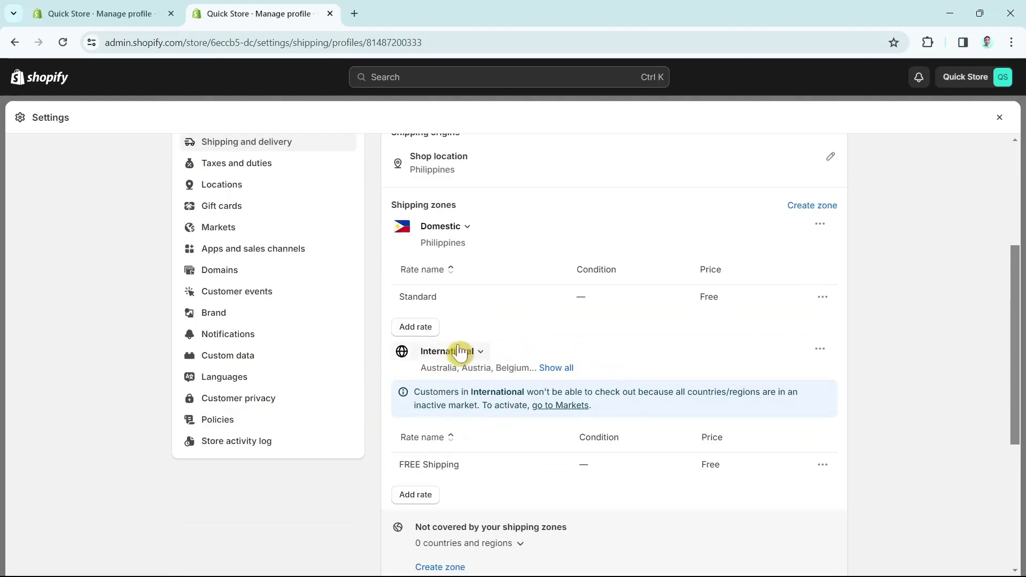
left_click(551, 374)
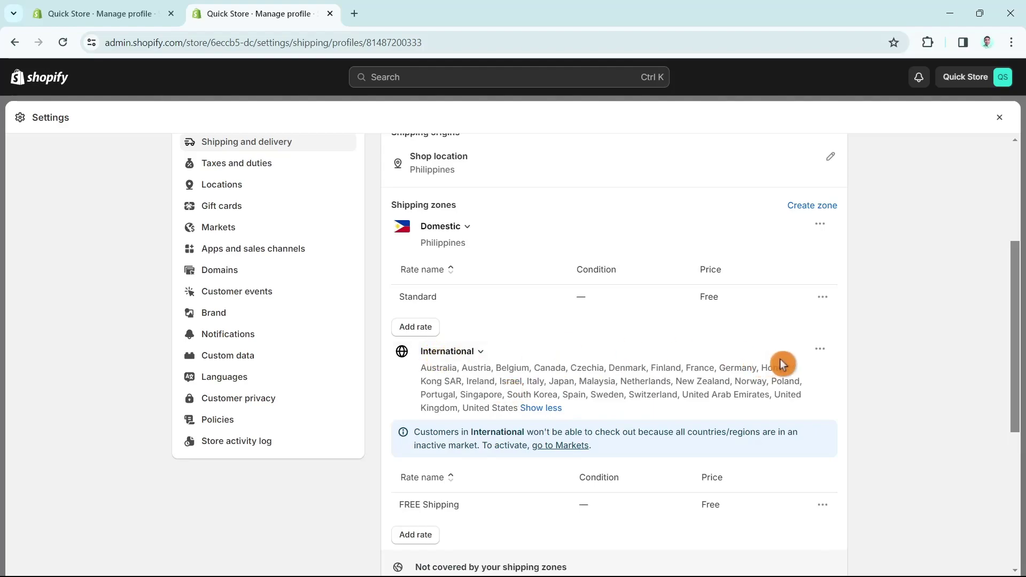
left_click(821, 353)
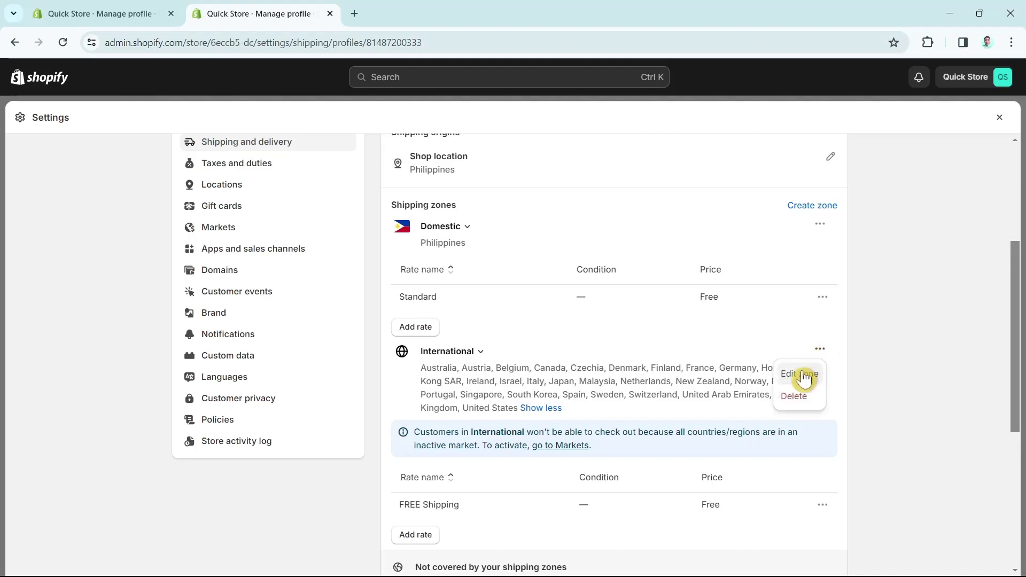
Clear the zone and select Japan, Malaysia, Singapore, South Korea, UAE and United States
left_click(802, 375)
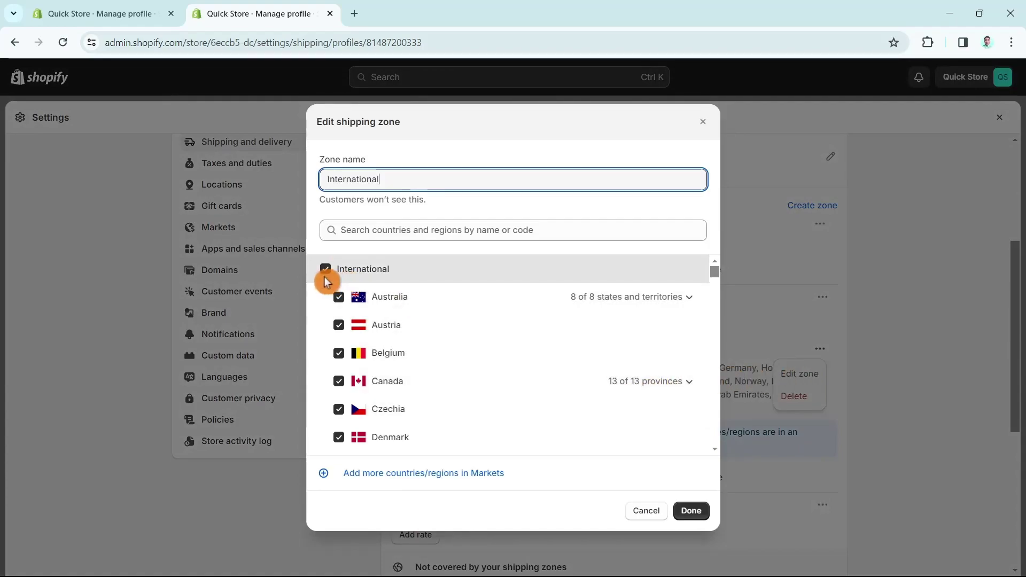
scroll(499, 422, "down", 4)
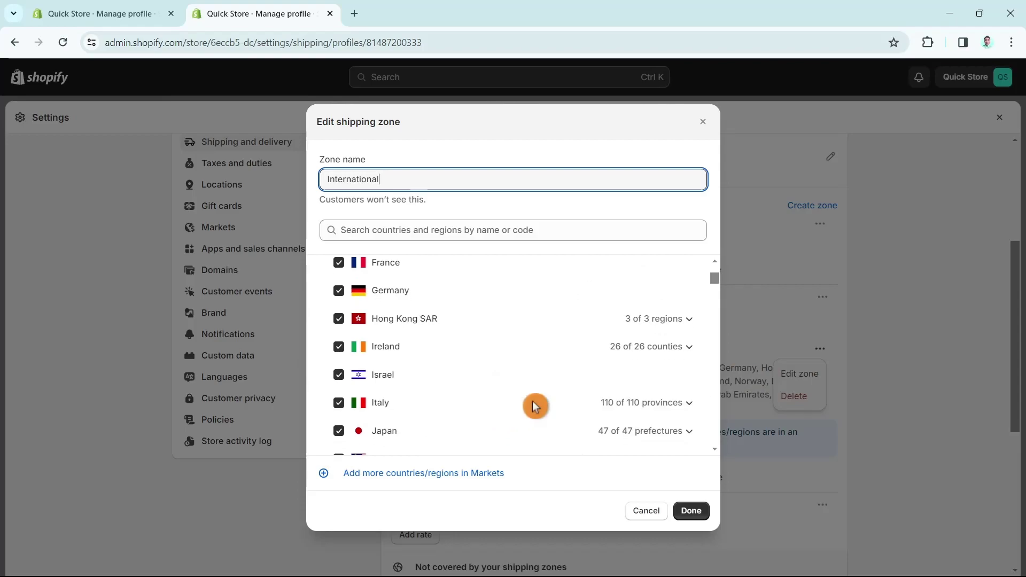
scroll(534, 407, "down", 2)
scroll(522, 412, "up", 7)
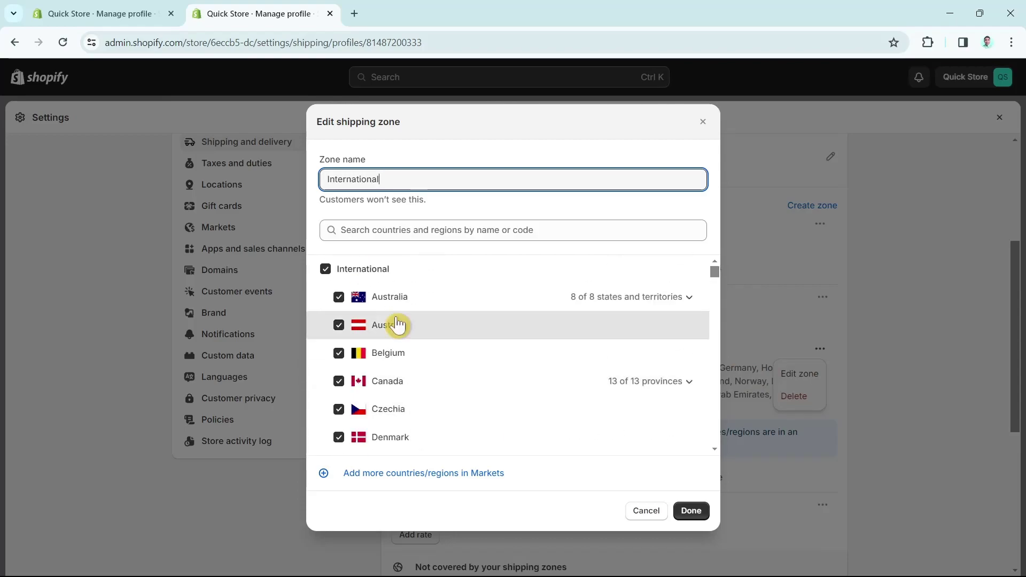
left_click(326, 270)
scroll(533, 370, "down", 4)
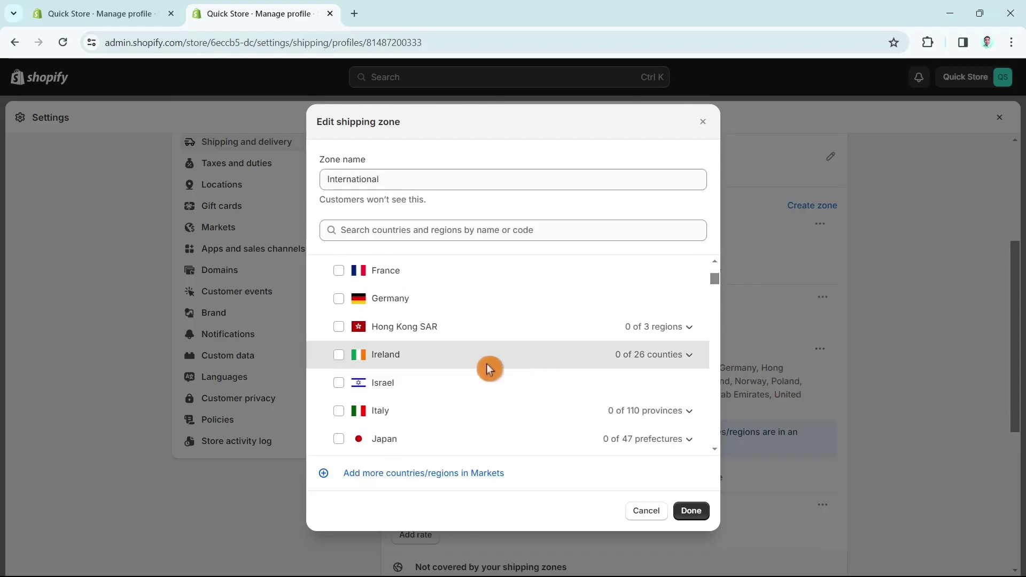
scroll(529, 374, "down", 2)
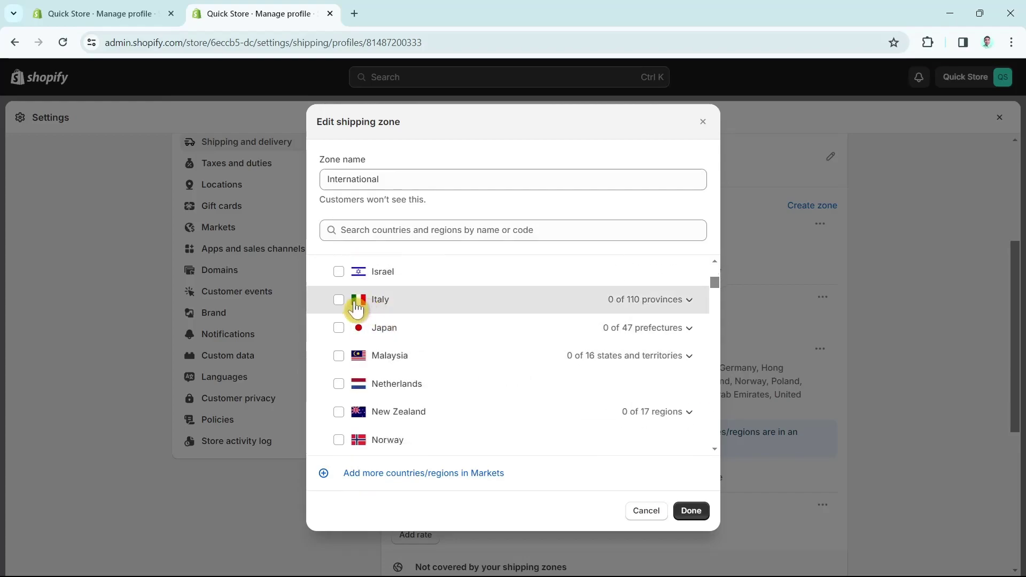
left_click(339, 328)
scroll(554, 377, "down", 2)
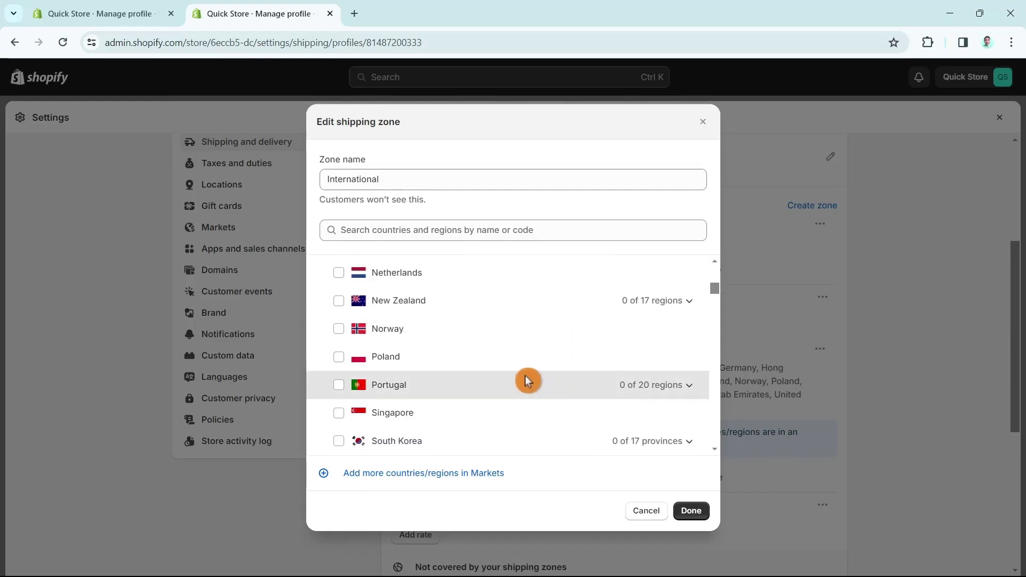
scroll(529, 381, "down", 3)
left_click(339, 301)
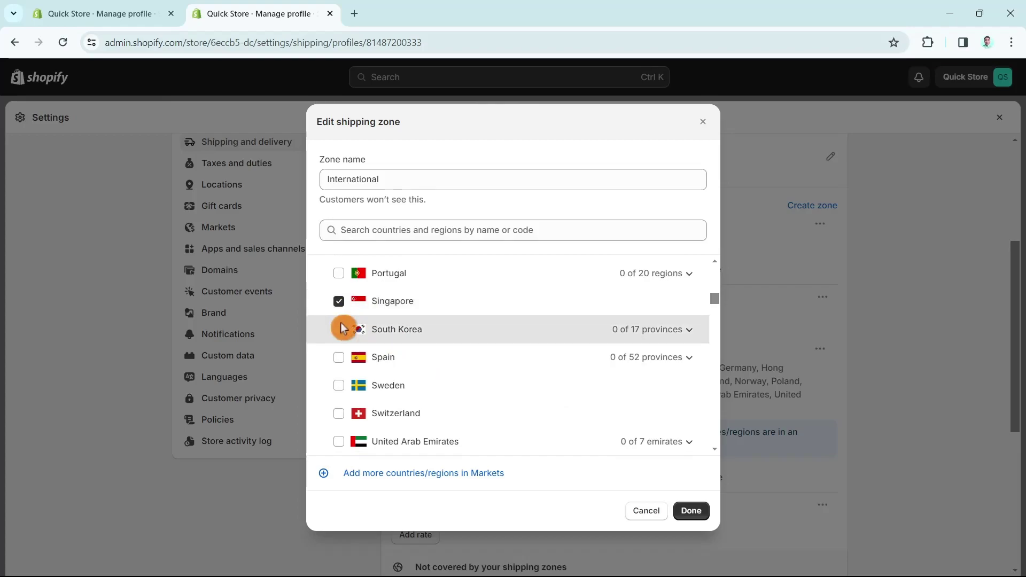
left_click(339, 329)
scroll(508, 394, "down", 2)
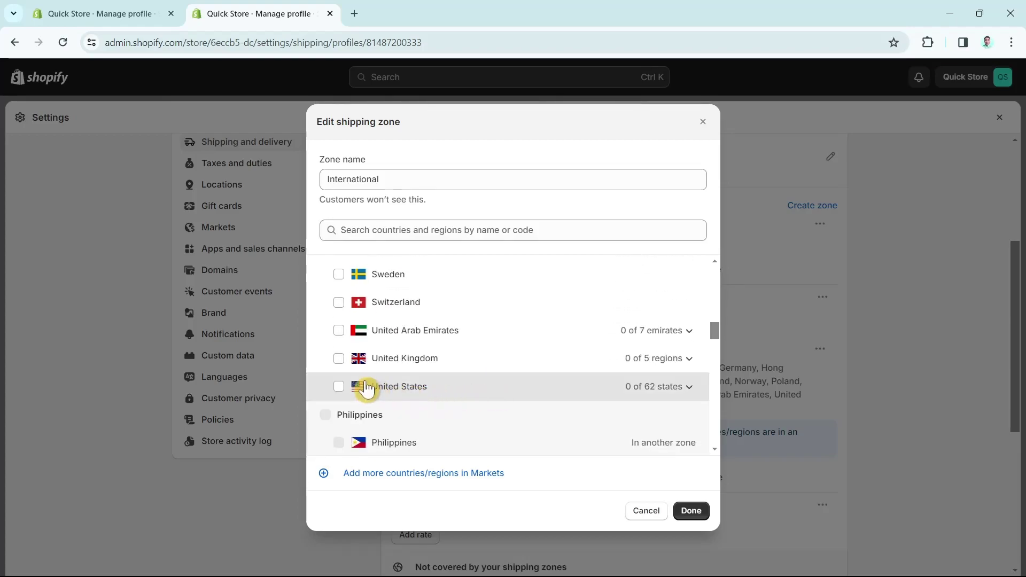
left_click(368, 387)
scroll(551, 378, "up", 3)
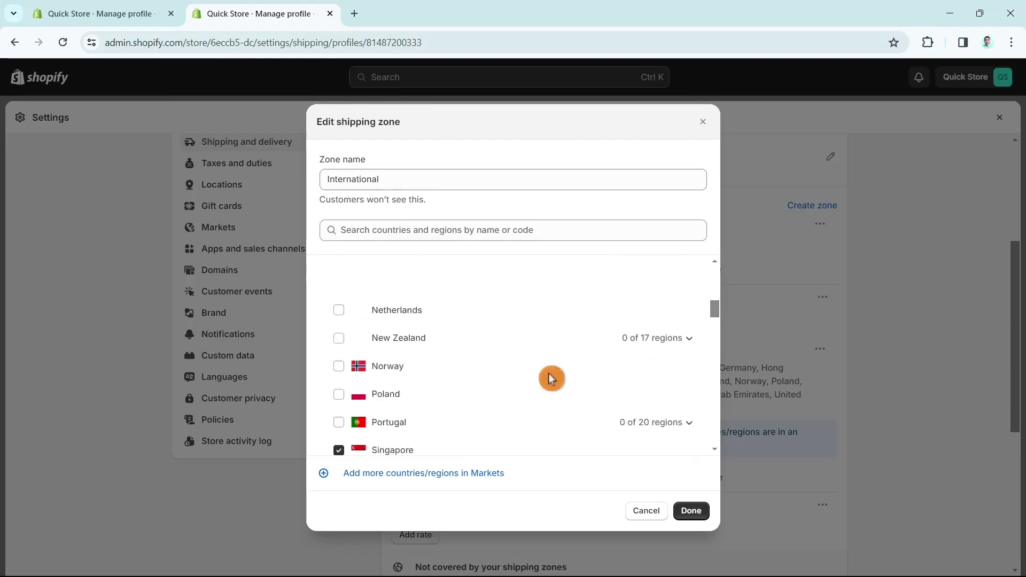
scroll(552, 378, "down", 3)
left_click(339, 441)
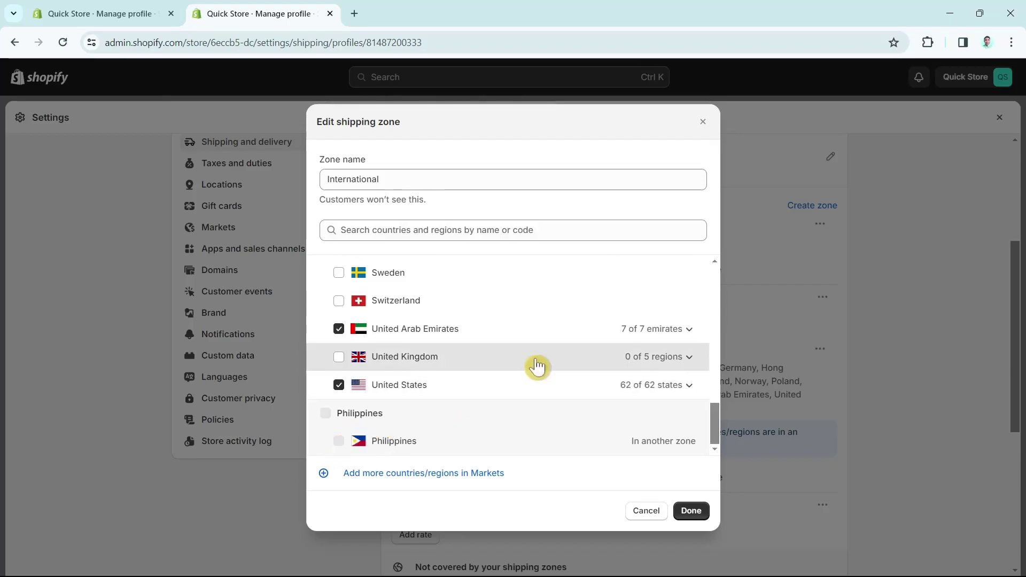
scroll(536, 361, "up", 5)
scroll(552, 390, "down", 2)
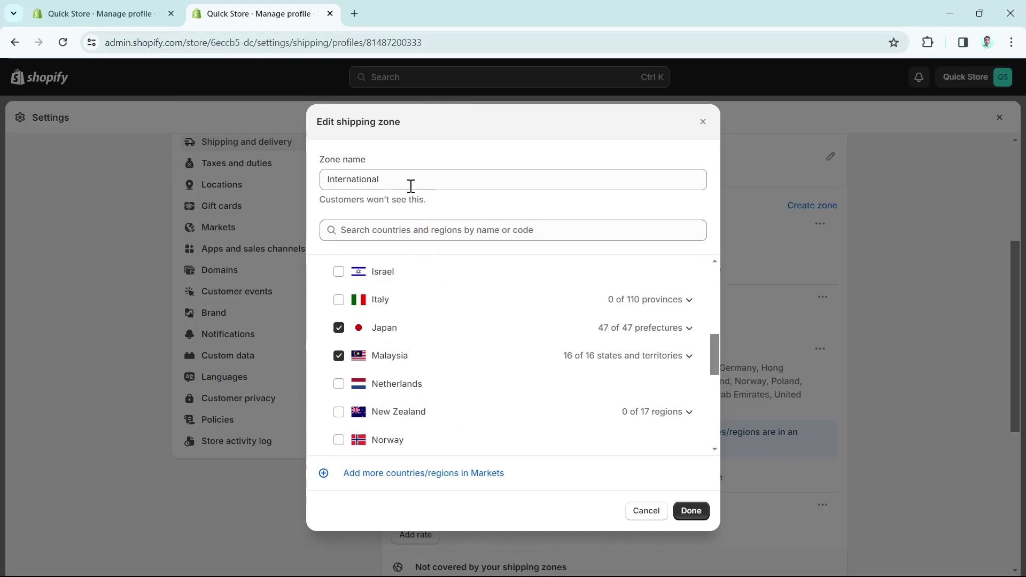
Rename the zone to 'Asian' and confirm the edit
left_click_drag(409, 181, 303, 180)
type("Asian")
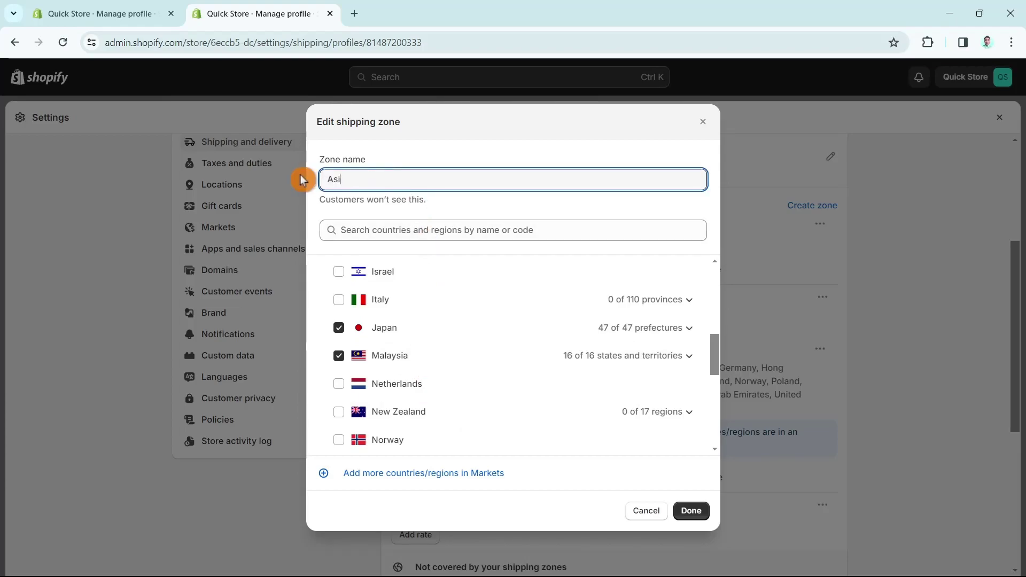
left_click(694, 514)
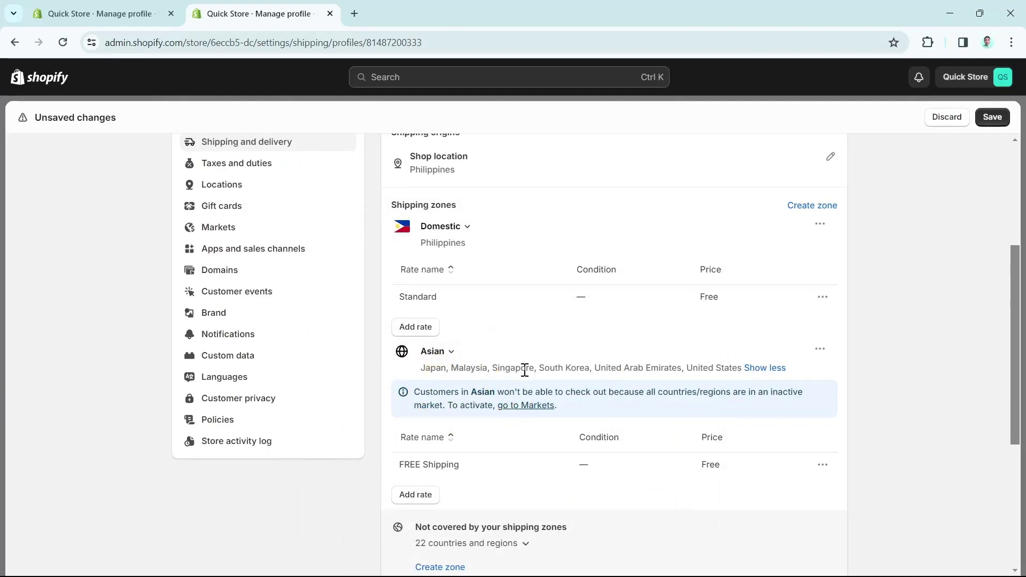
Rename the Asian zone to 'International' and reselect every International country
left_click(820, 349)
left_click(807, 377)
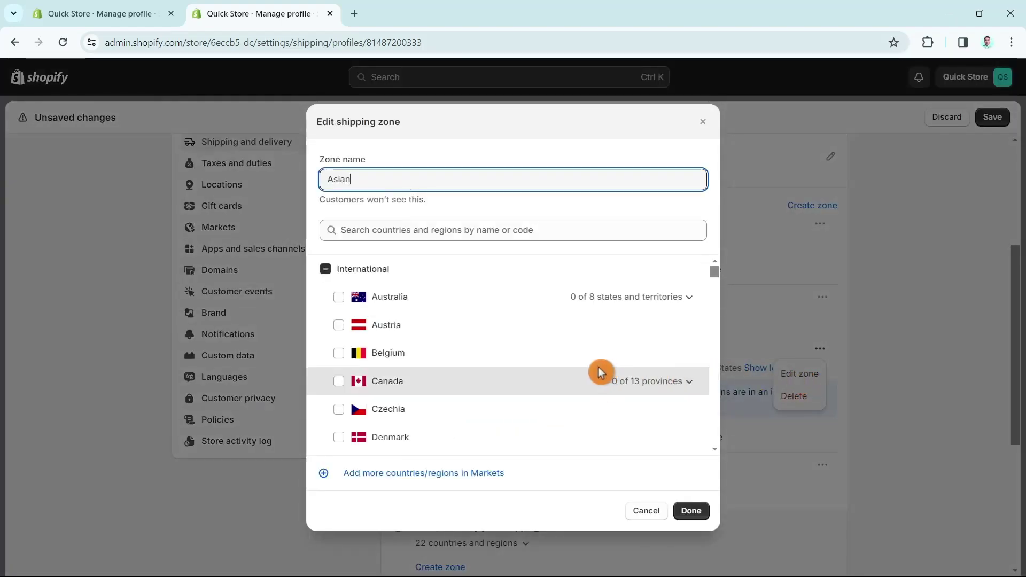
left_click_drag(376, 177, 319, 178)
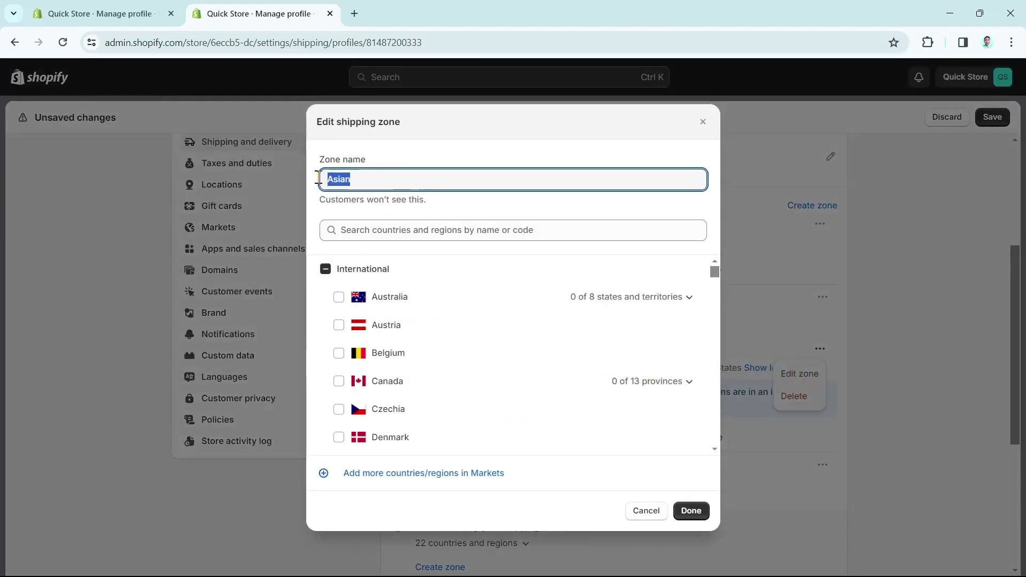
type("Interna")
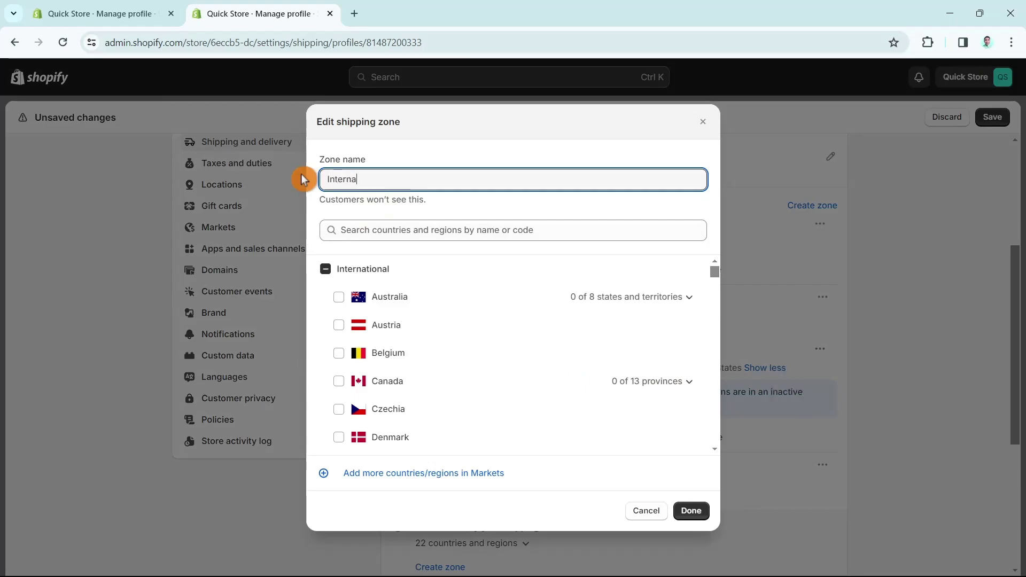
type("tional")
left_click(327, 271)
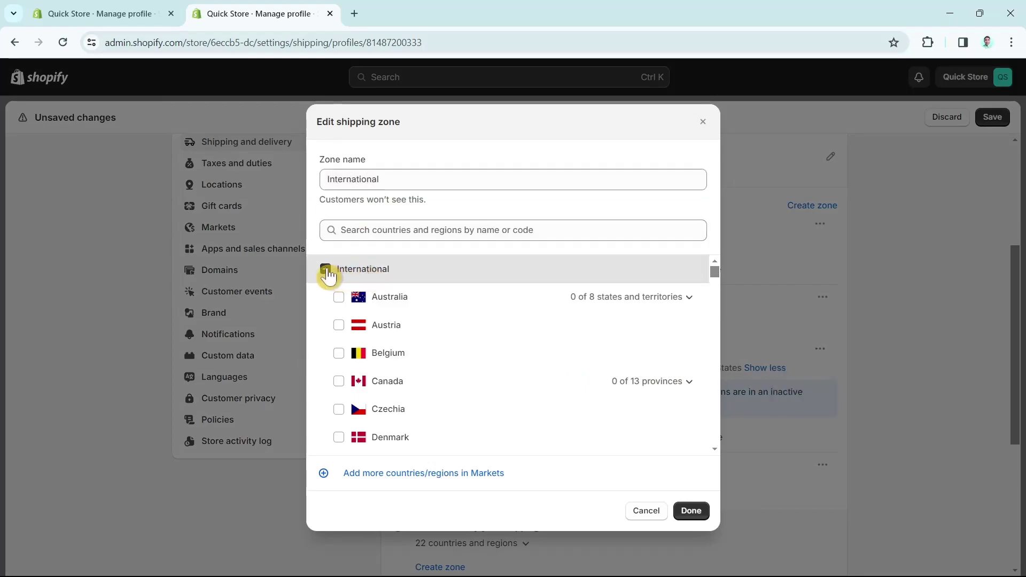
left_click(691, 512)
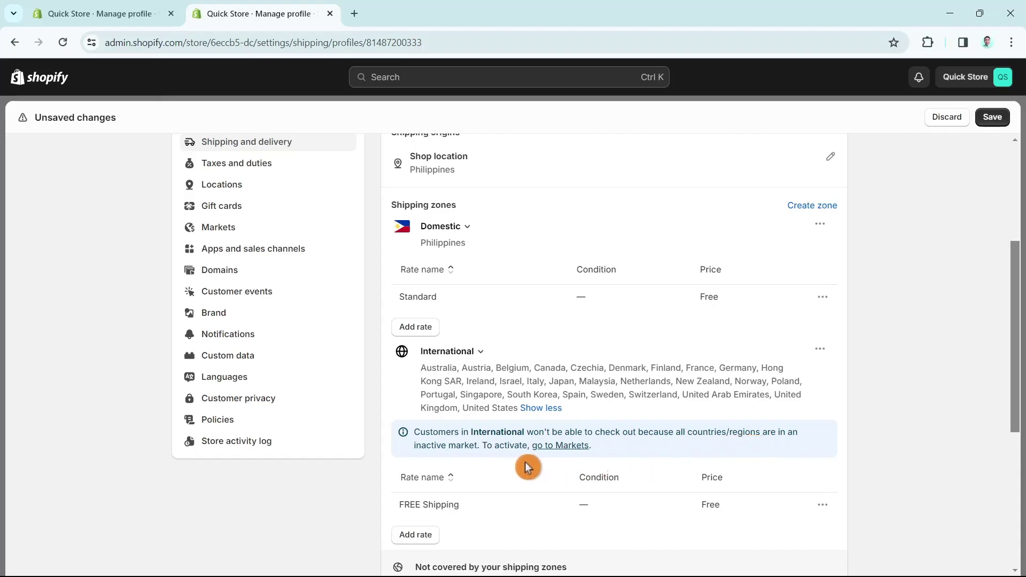
Set the International market to Active, save it, and return to the markets list
left_click(570, 447)
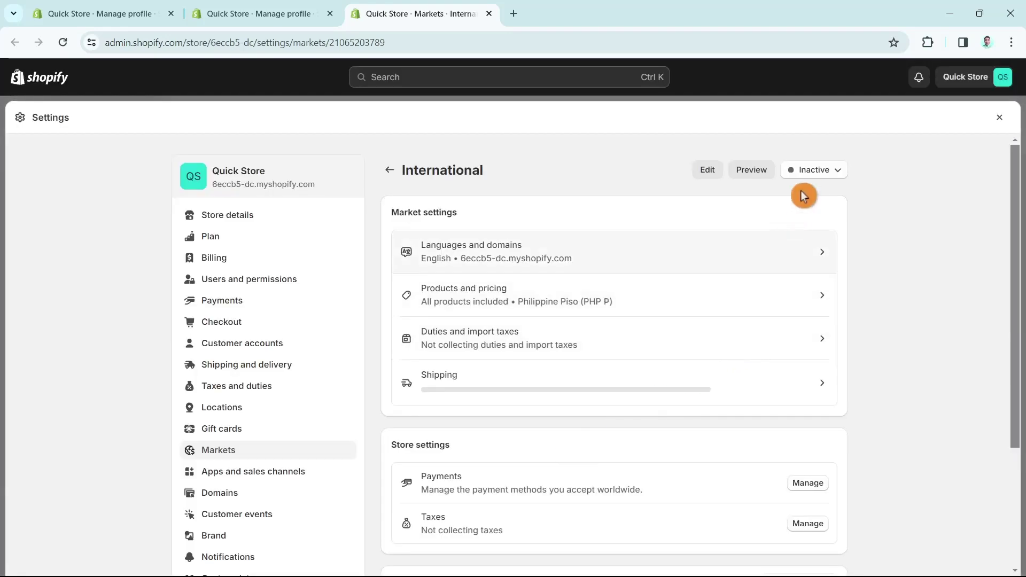
left_click(825, 172)
left_click(782, 203)
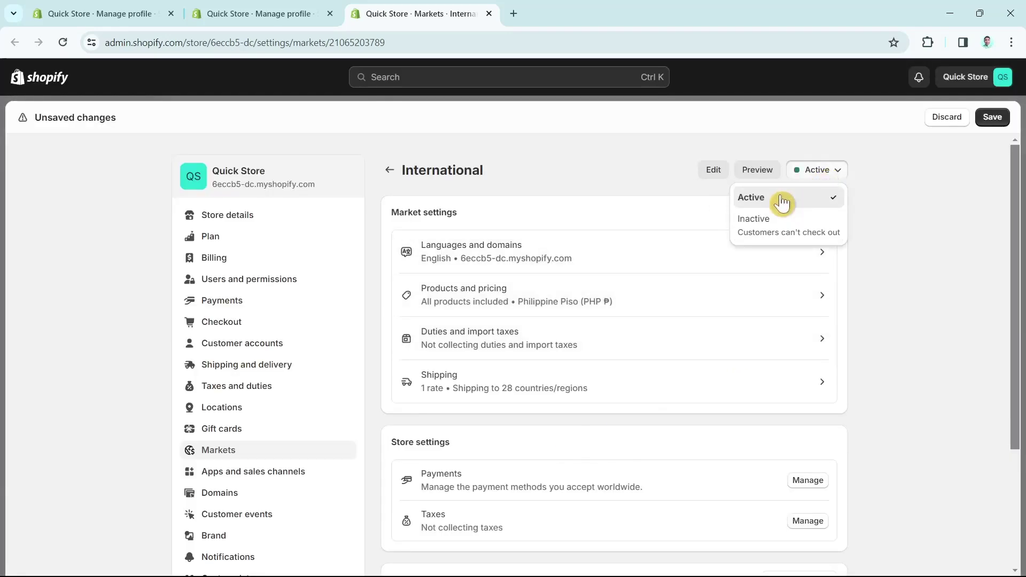
left_click(992, 117)
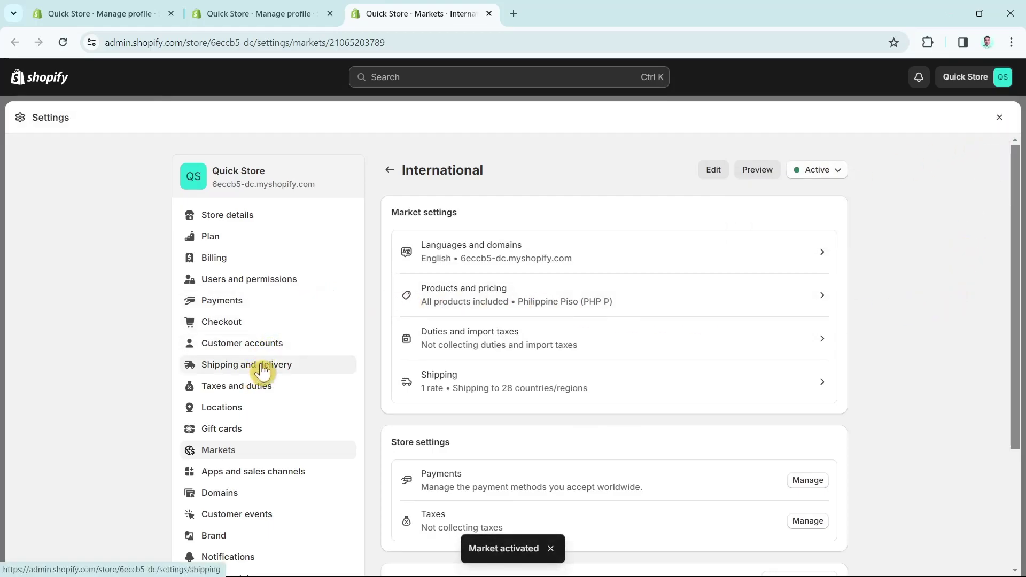
left_click(391, 171)
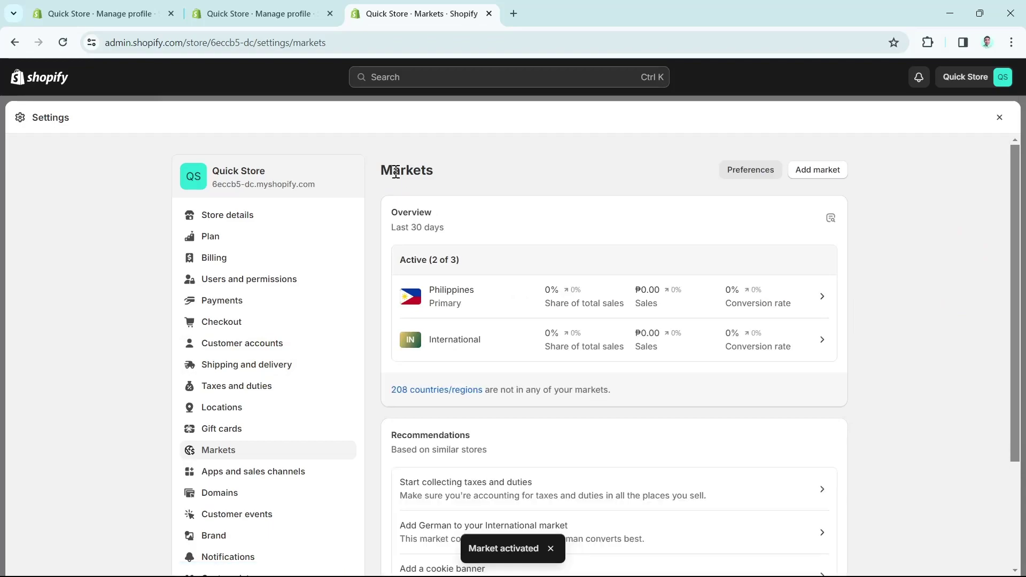
Reopen the General profile and check the International zone's FREE rate
left_click(259, 366)
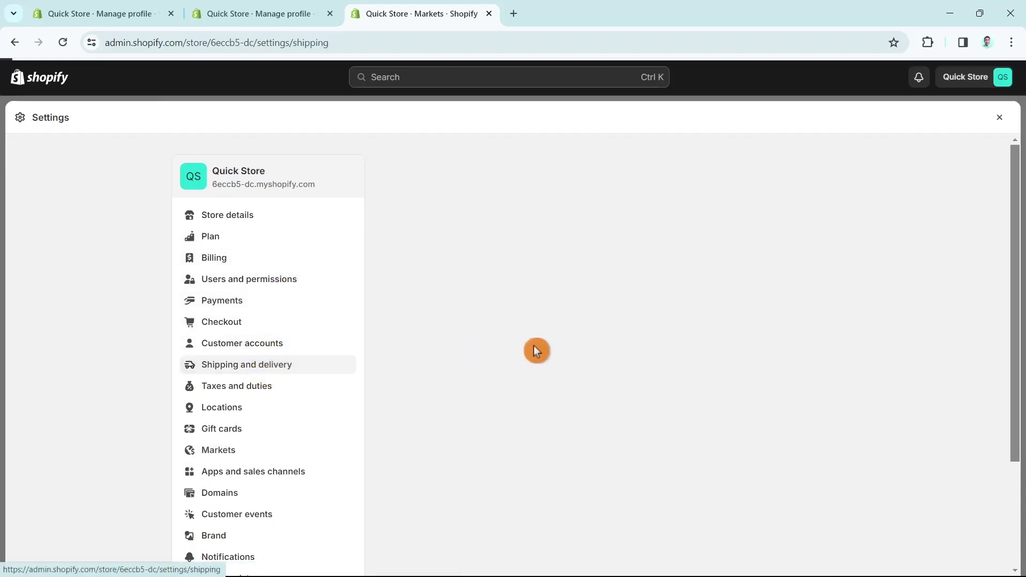
left_click(522, 305)
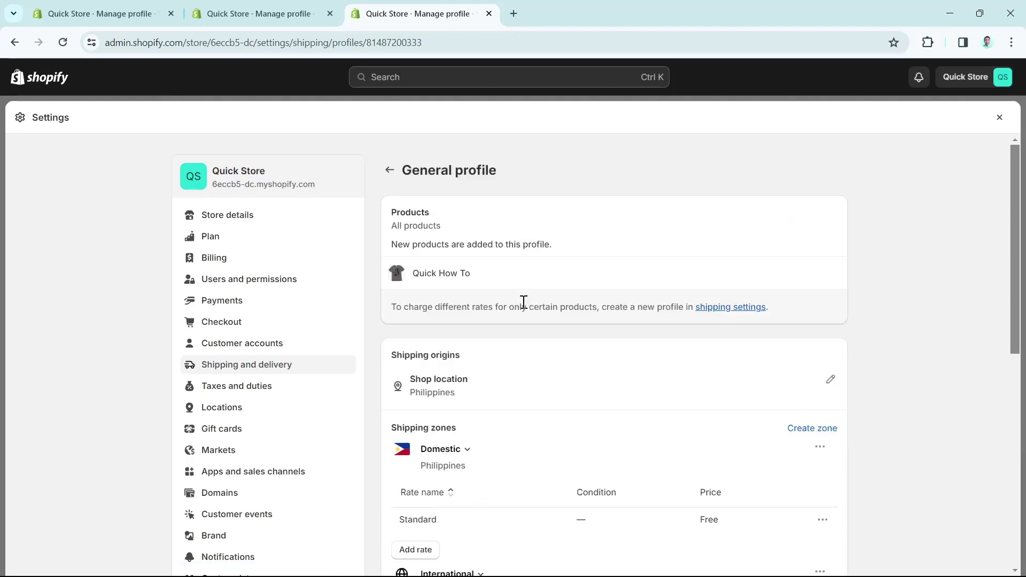
scroll(666, 415, "down", 4)
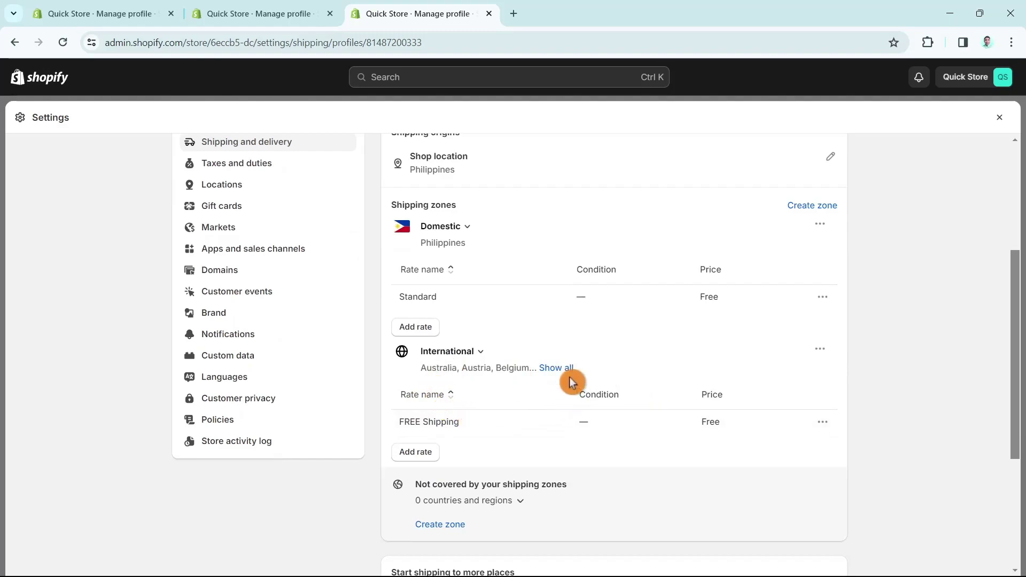
Add a Custom Domestic rate 'Standard', described 'Ships next day', priced ₱50.00
left_click(419, 334)
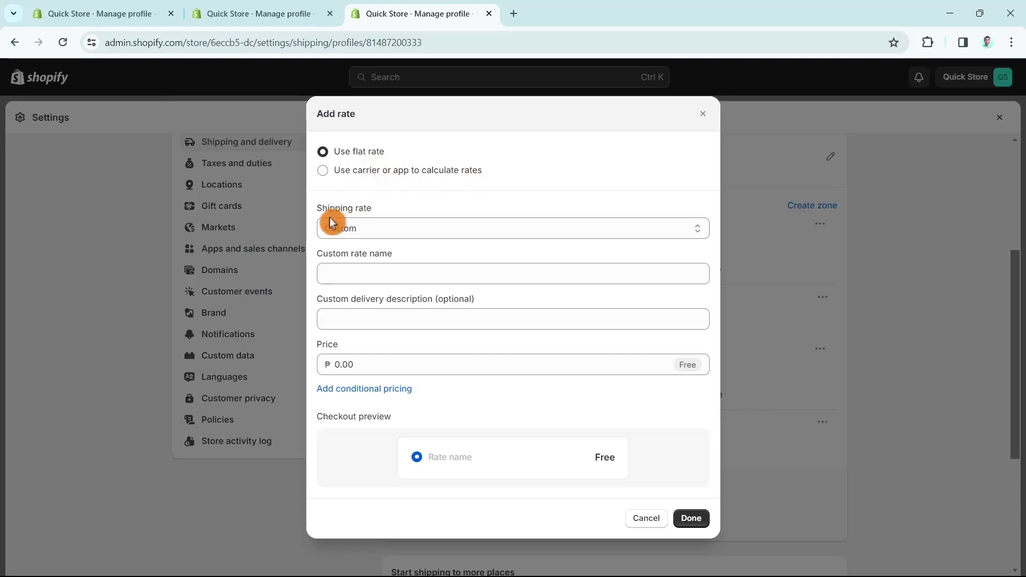
left_click(346, 230)
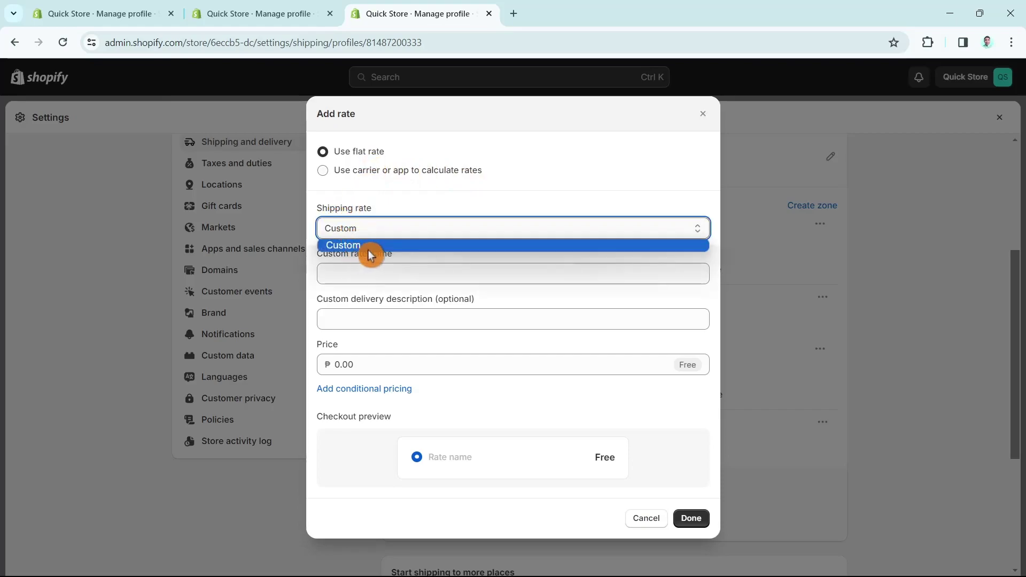
left_click(358, 245)
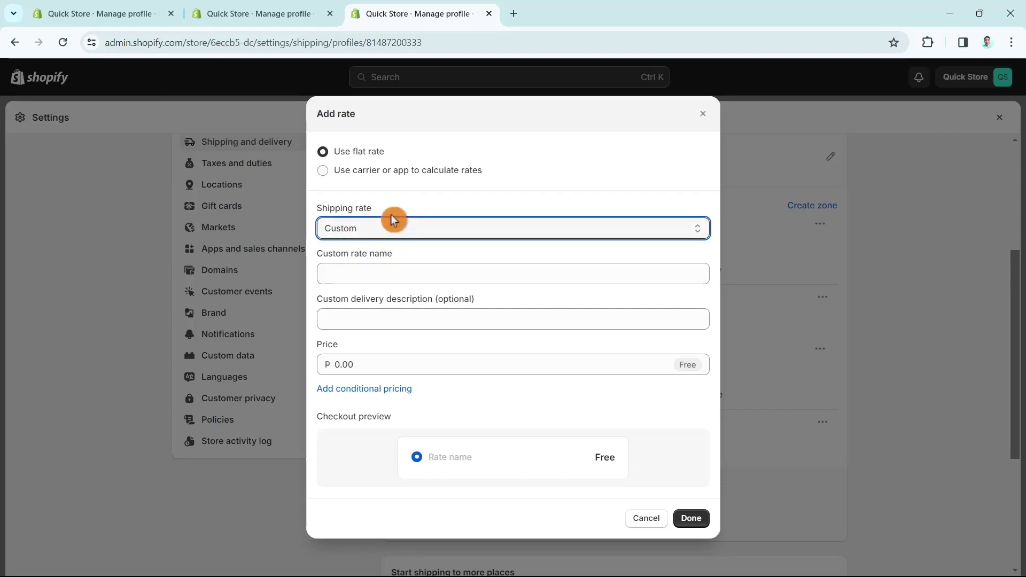
left_click(407, 275)
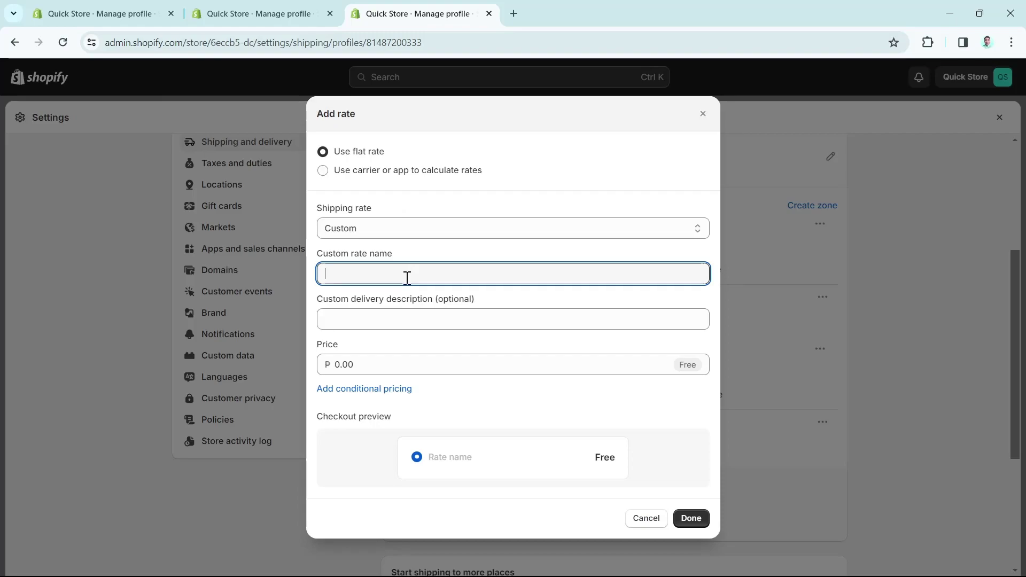
type("F")
key("BackSpace")
key("BackSpace")
type("S")
left_click(393, 317)
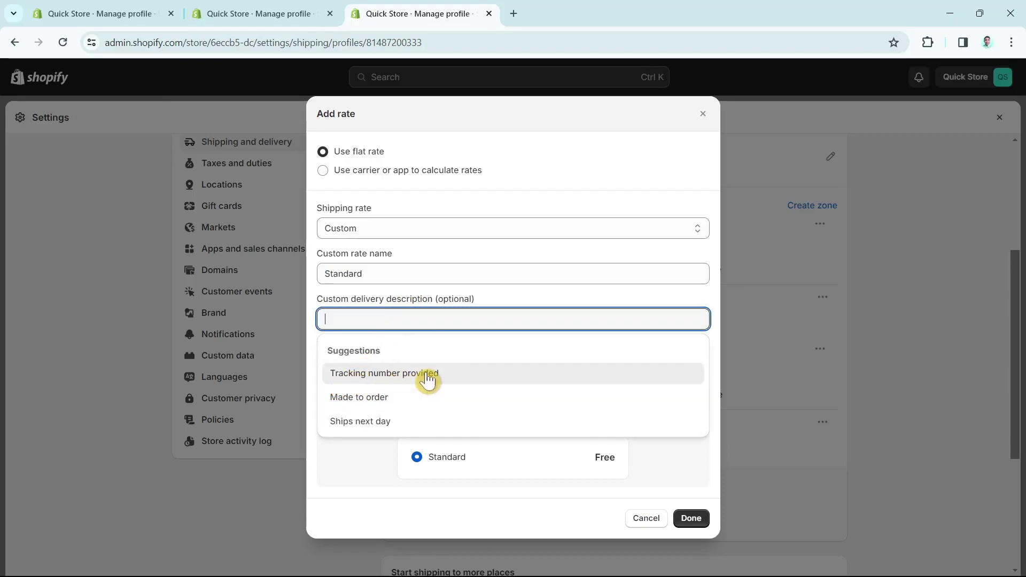
left_click(377, 422)
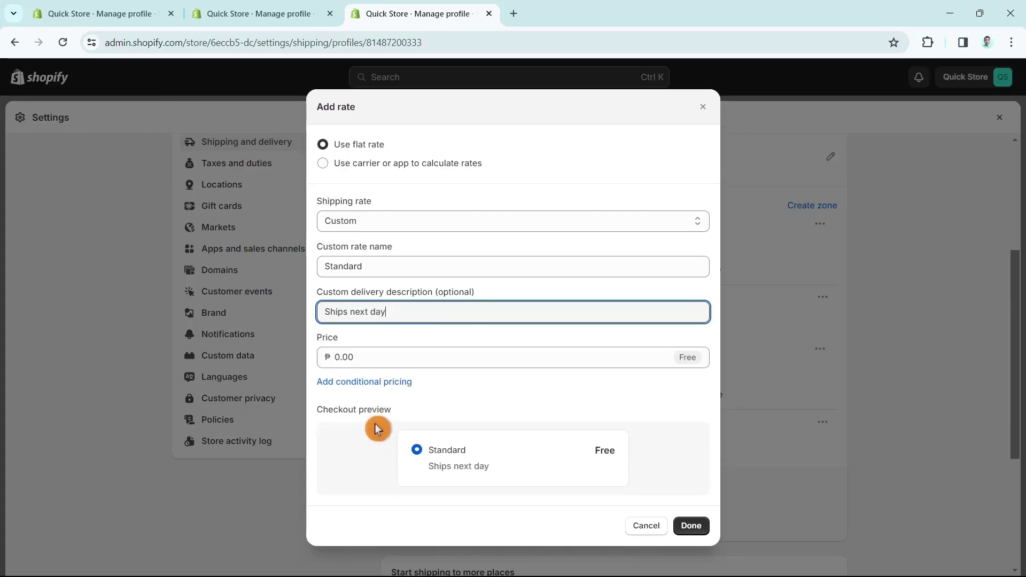
left_click(386, 363)
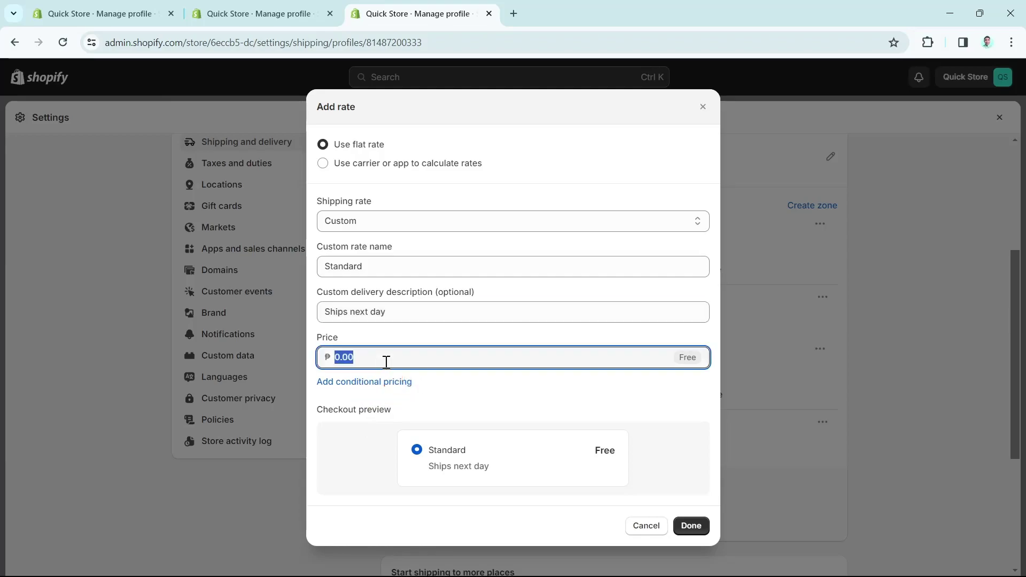
type("50")
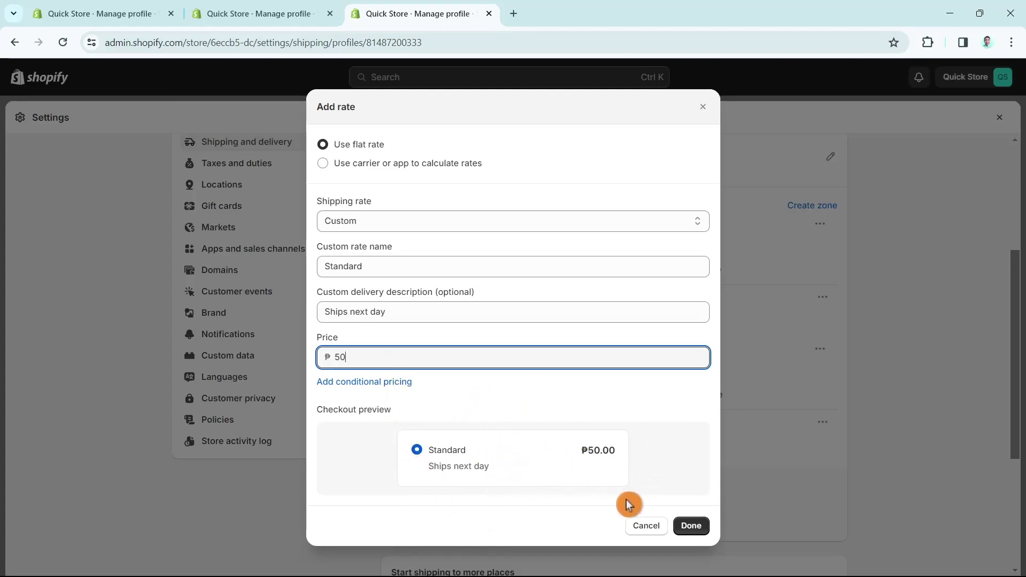
left_click(694, 528)
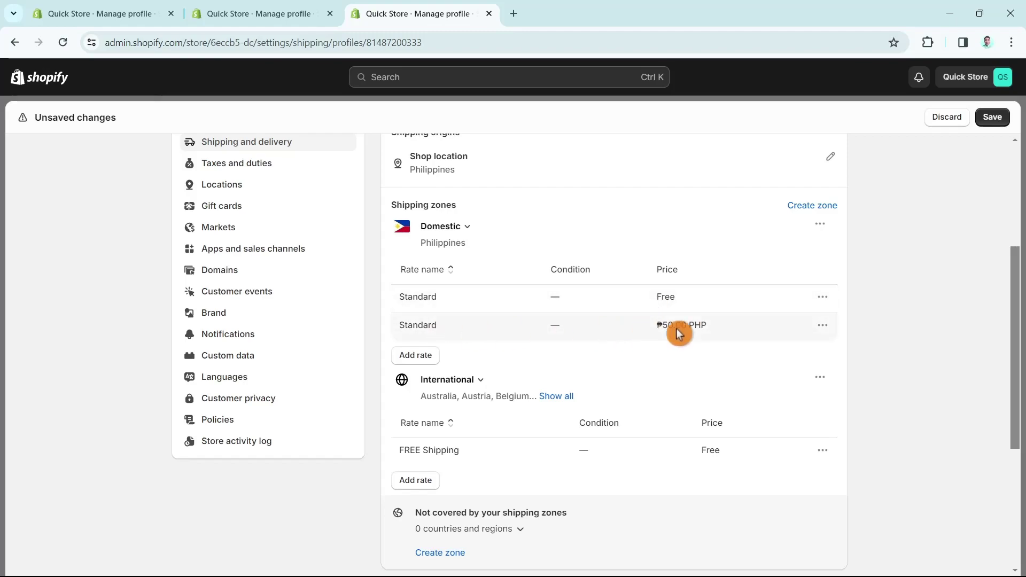
Add an order-price condition of ₱100.00 and up to the second Domestic Standard rate (₱50.00)
left_click(823, 326)
left_click(810, 354)
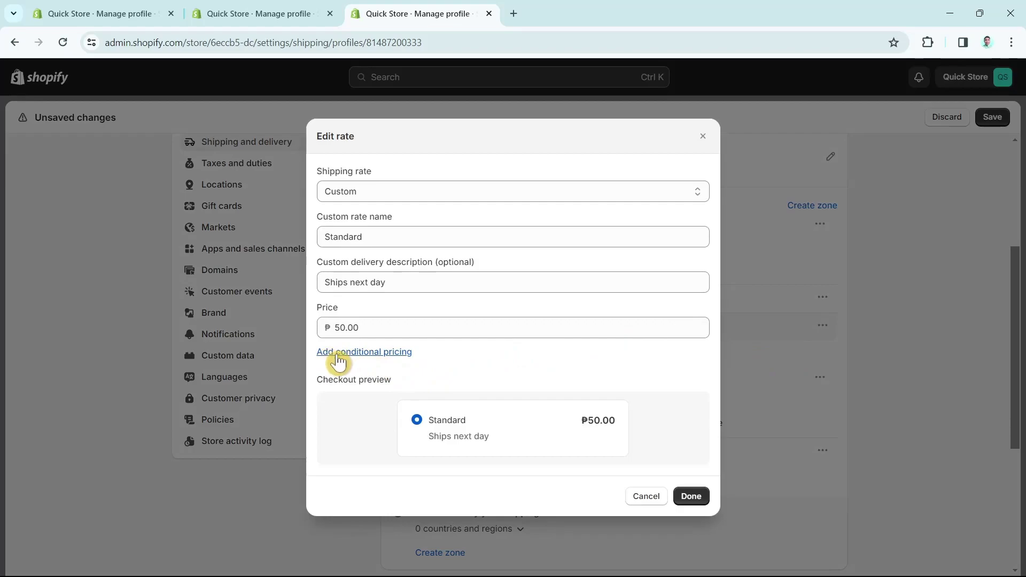
left_click(375, 353)
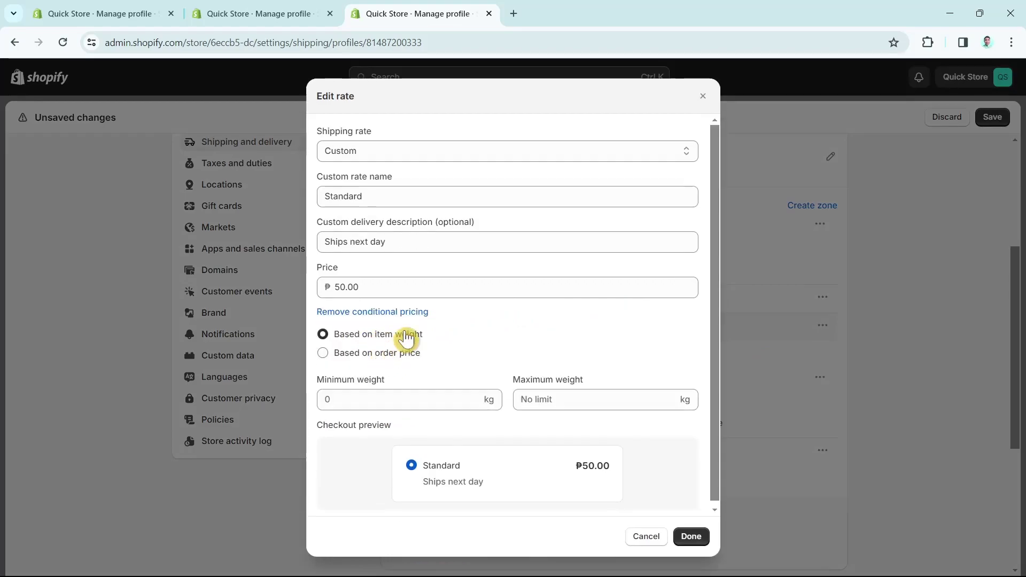
left_click(322, 354)
left_click(367, 400)
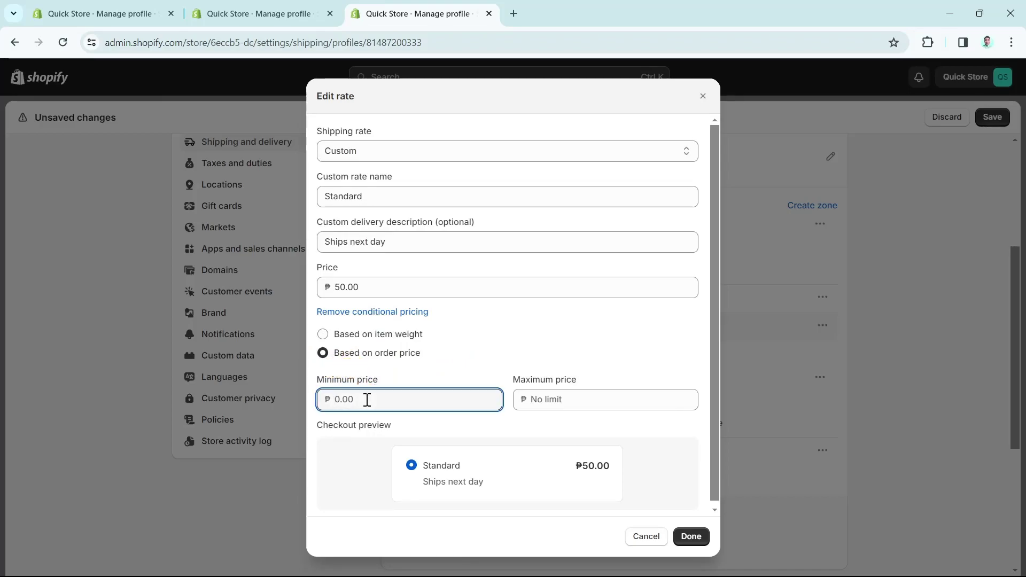
type("100")
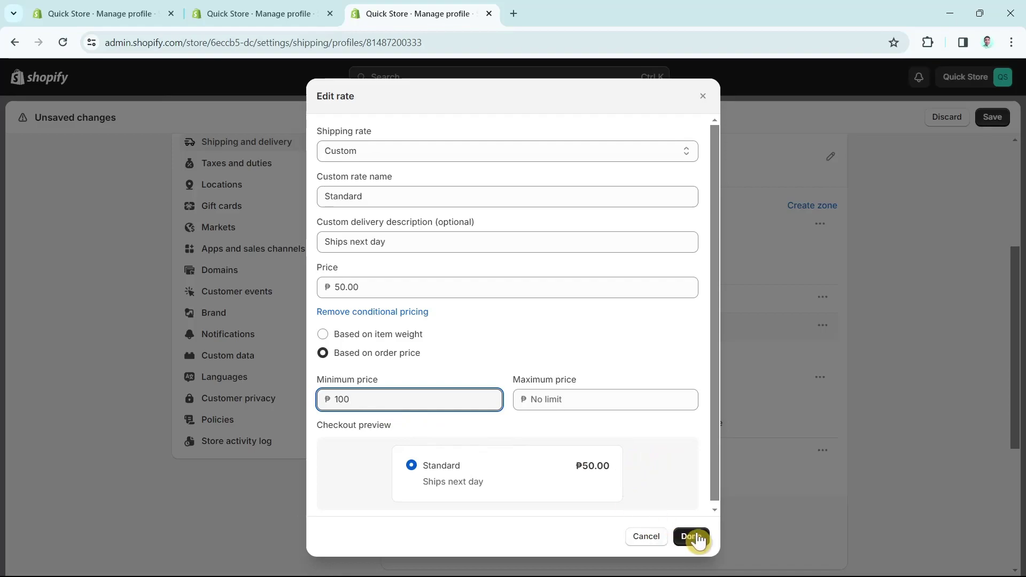
left_click(693, 537)
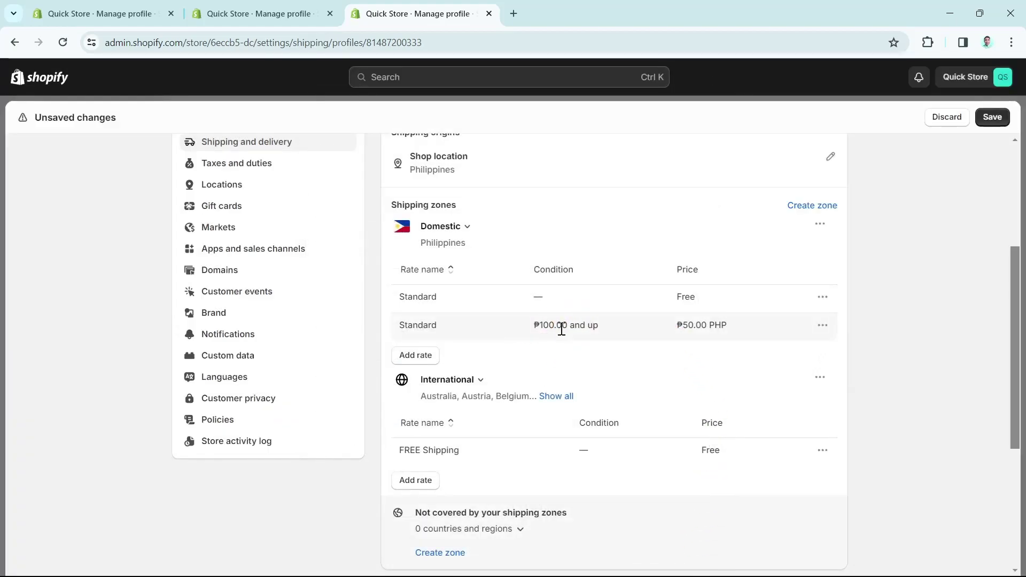
Add a ₱1,000.00 minimum order-price condition to the free Domestic Standard rate
left_click(826, 299)
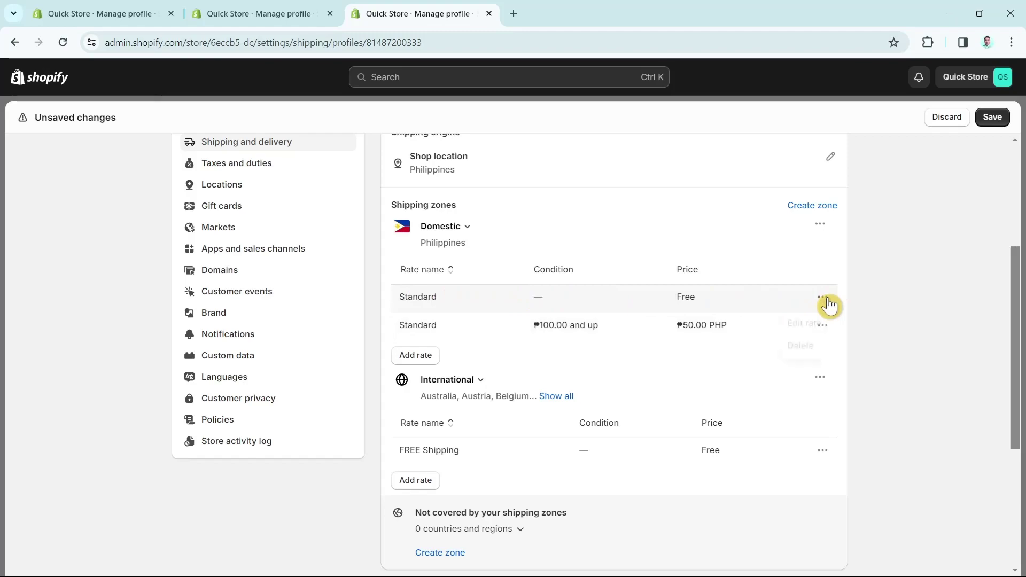
left_click(801, 324)
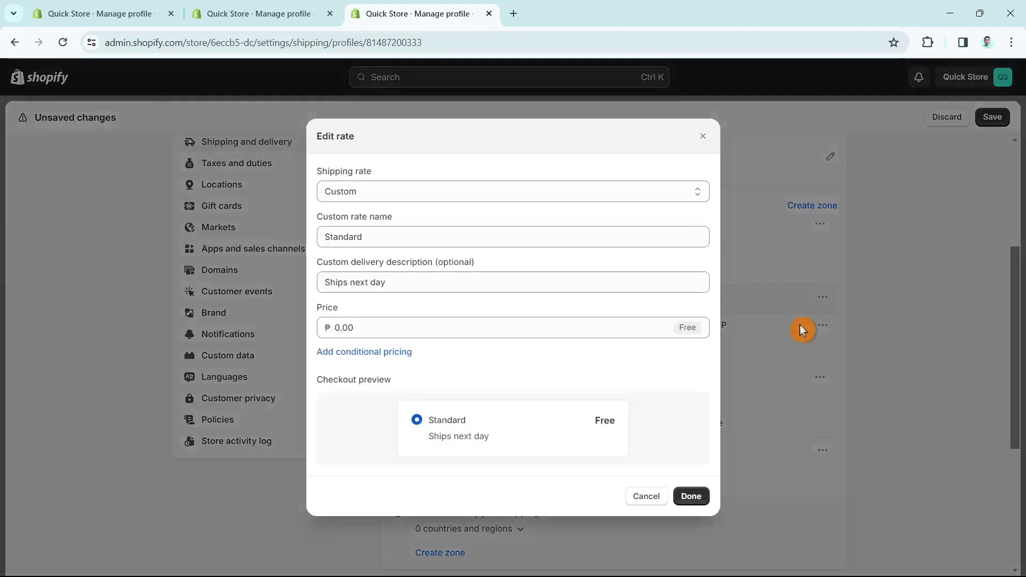
left_click(367, 354)
left_click(323, 353)
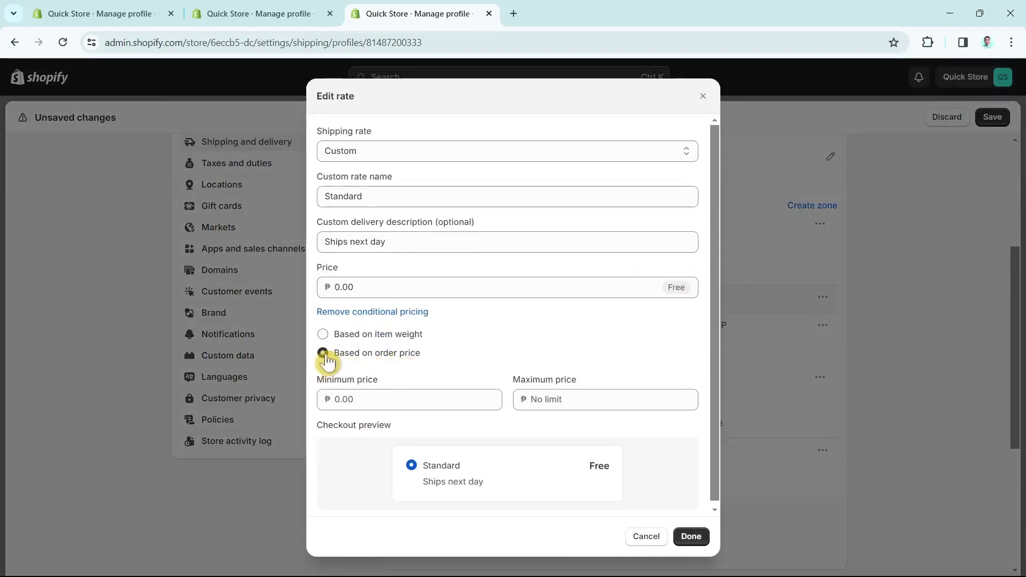
left_click(369, 400)
type("1000")
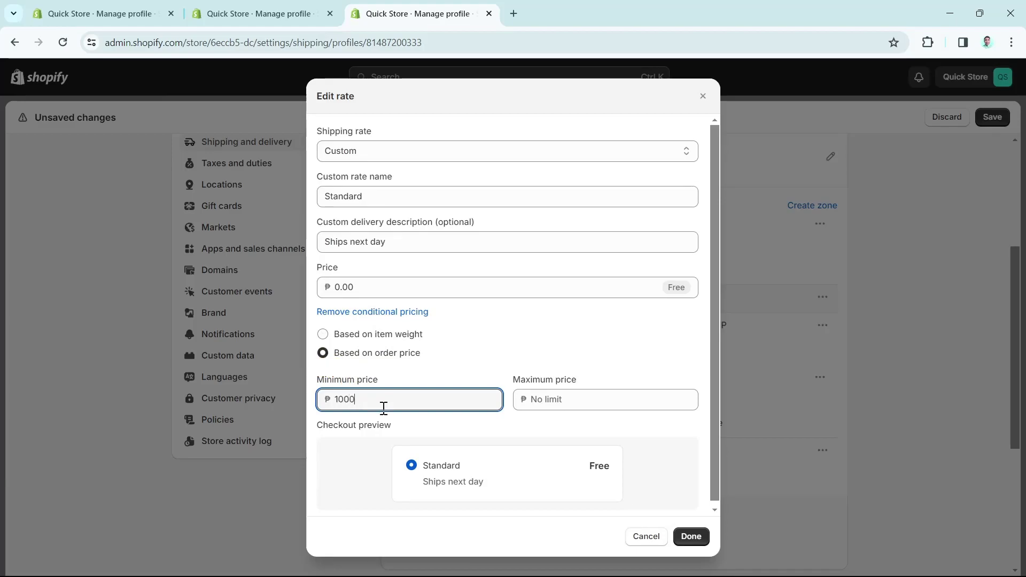
left_click(695, 537)
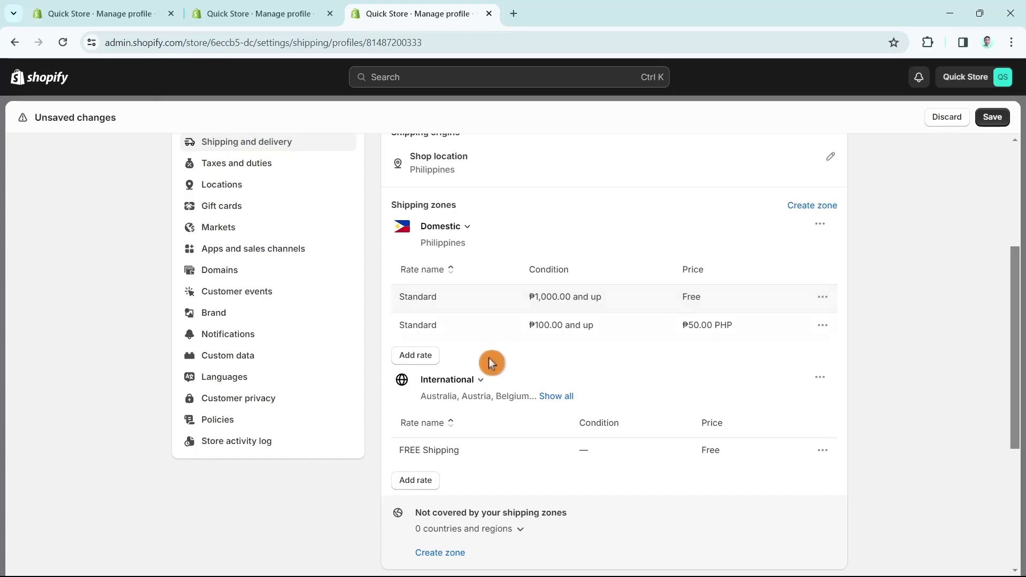
left_click(412, 356)
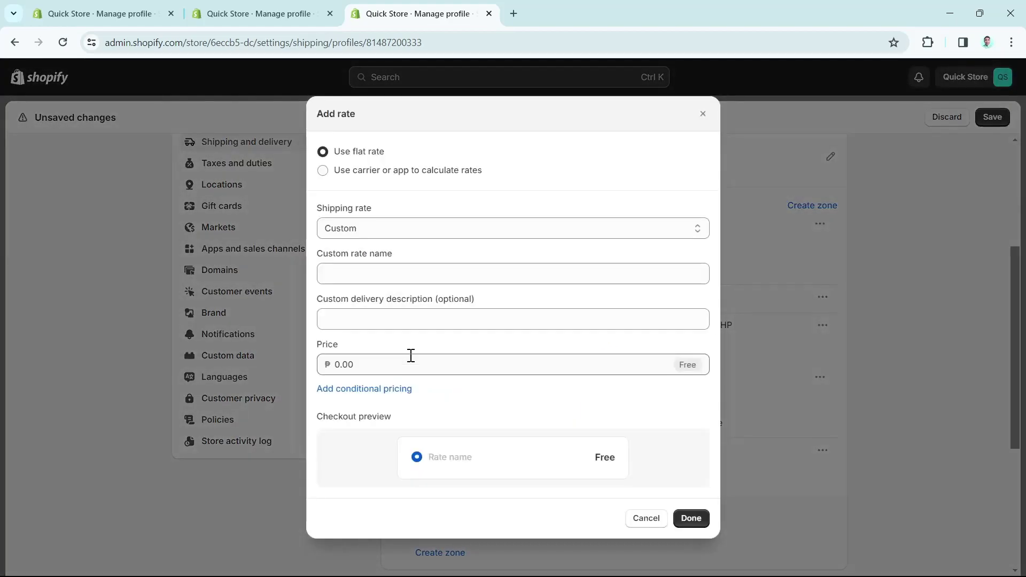
left_click(325, 174)
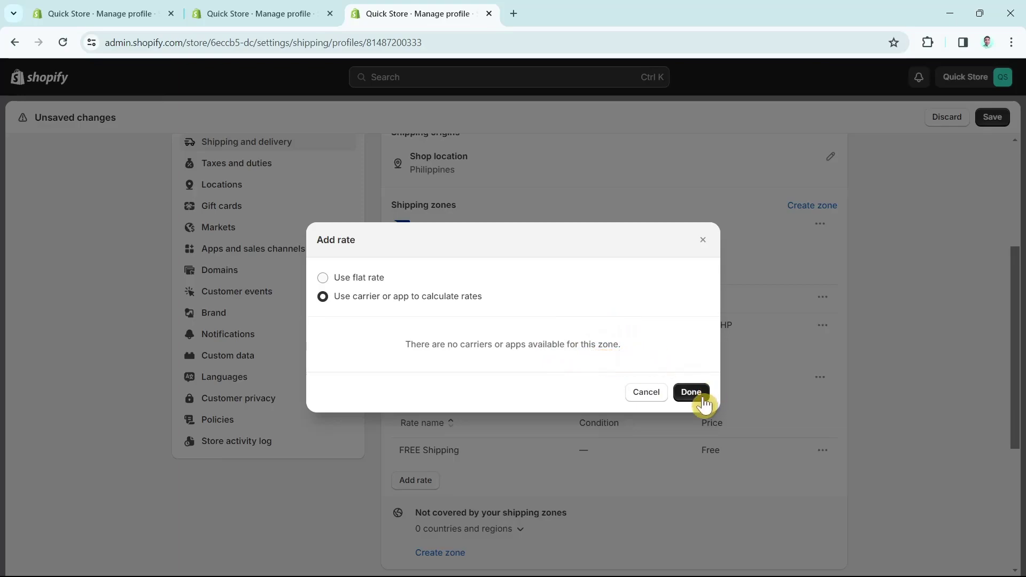
left_click(646, 393)
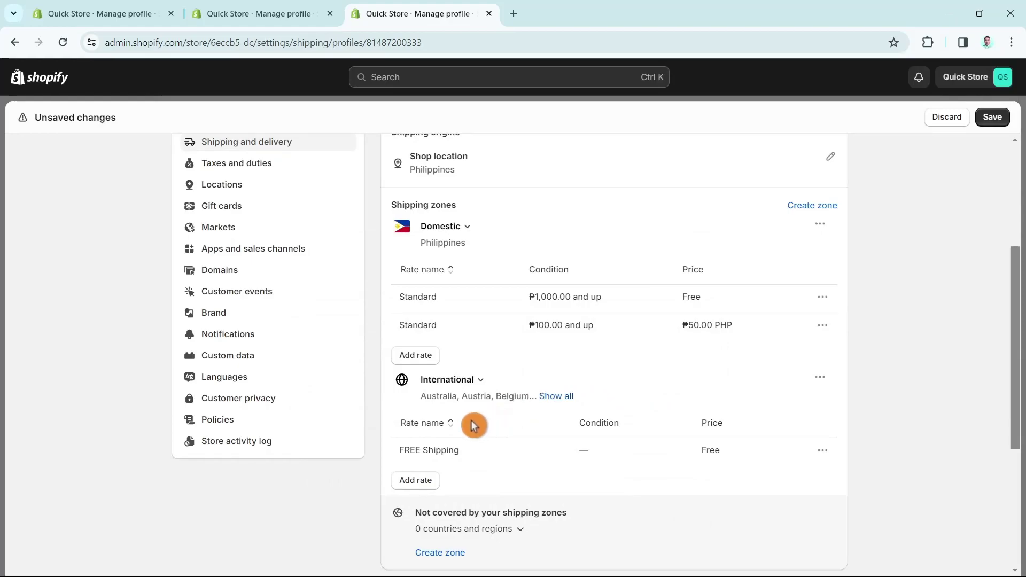
Add a custom International rate named Standard, described 'Ships next day', priced ₱150
left_click(424, 483)
left_click(407, 227)
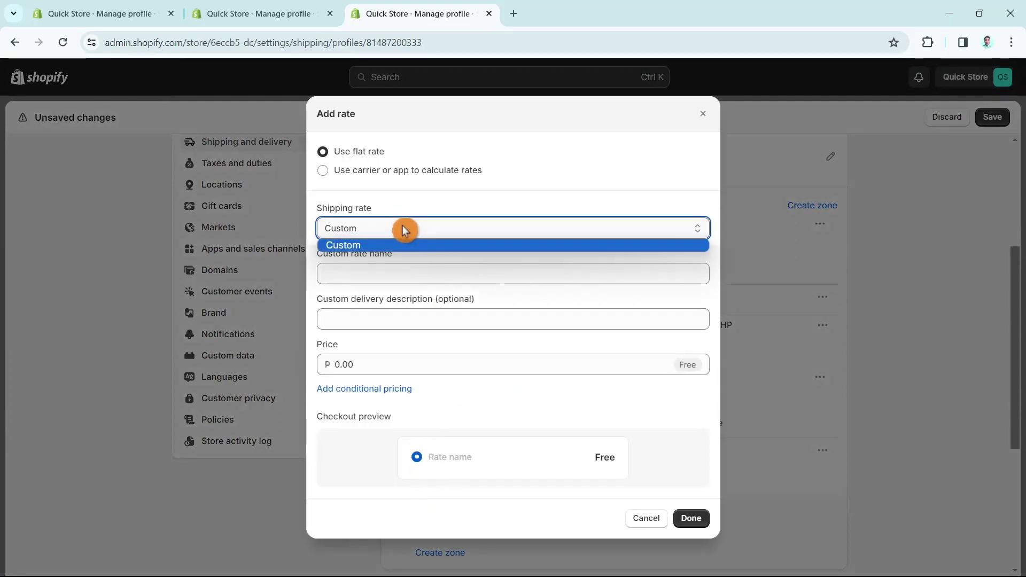
left_click(396, 245)
left_click(383, 267)
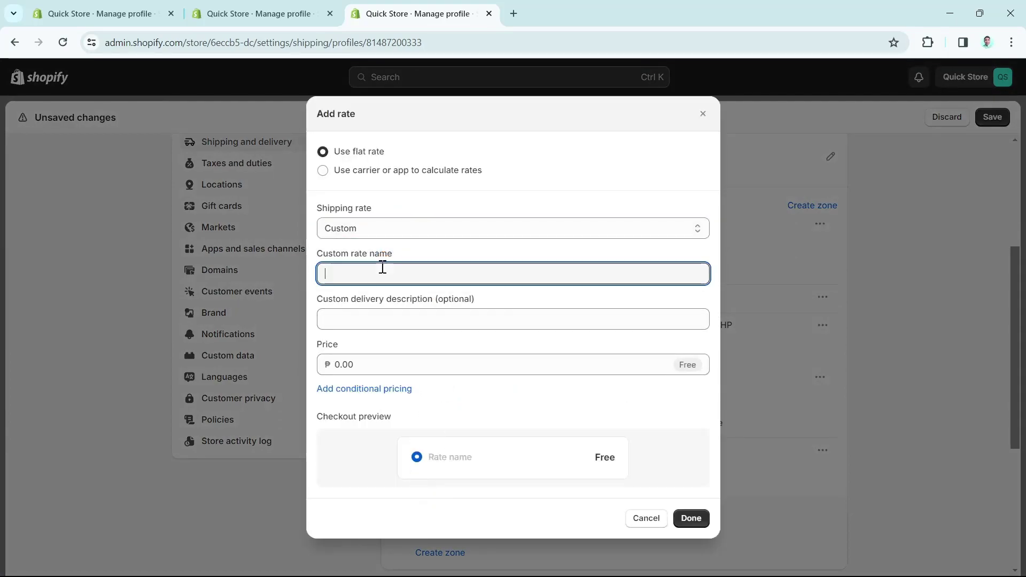
type("Standard")
left_click(386, 318)
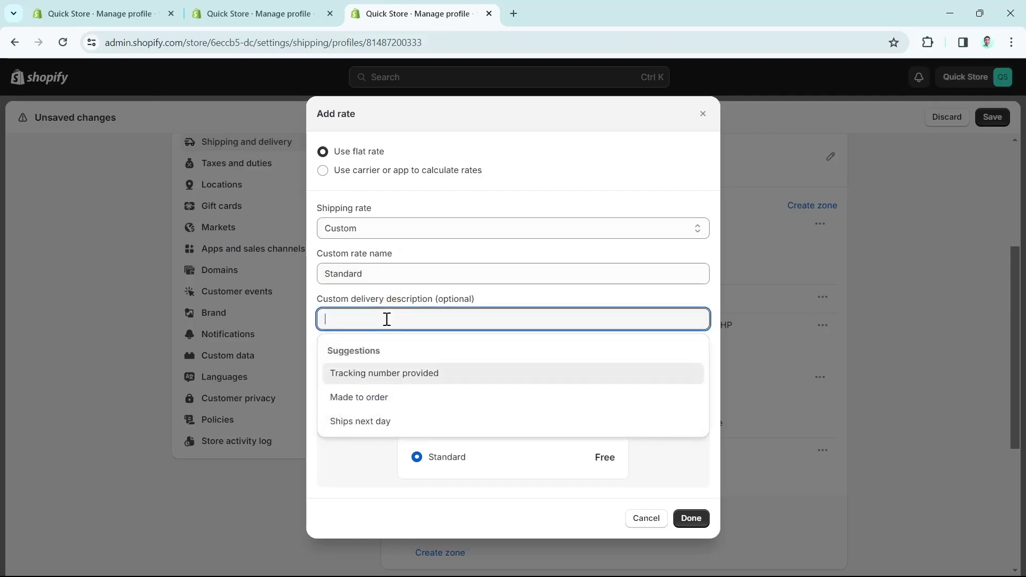
left_click(374, 421)
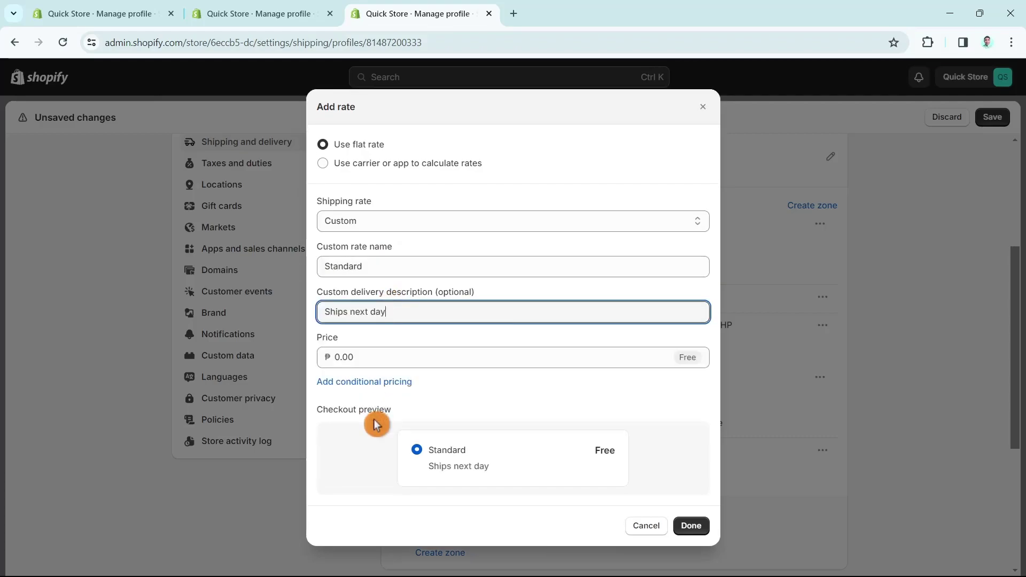
left_click(367, 357)
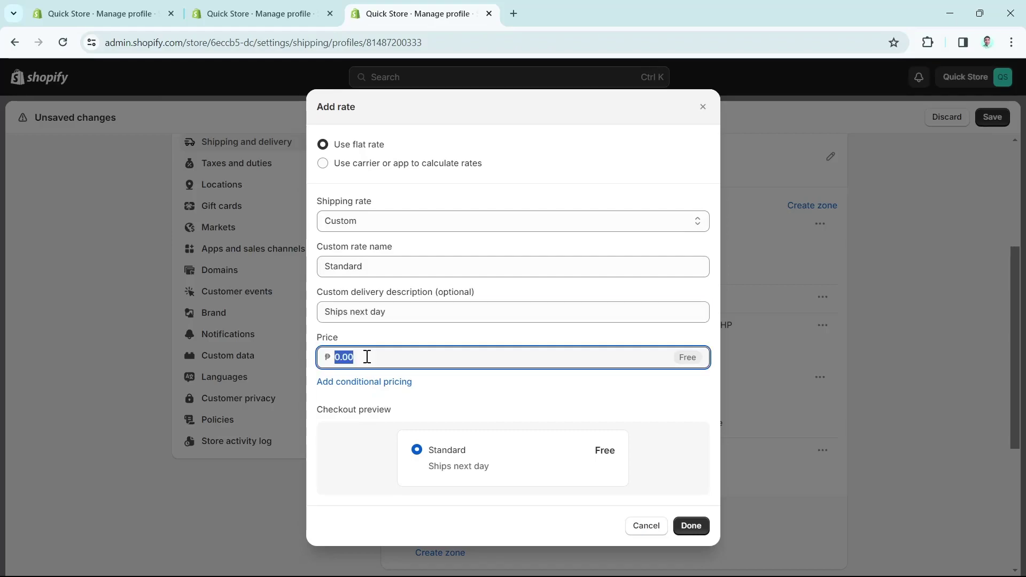
type("150")
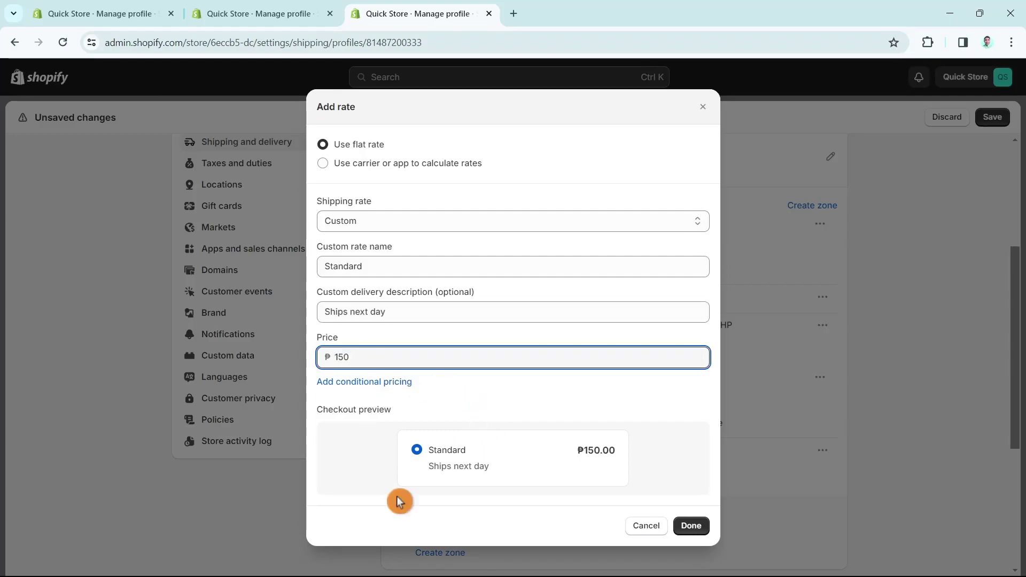
Limit the new International Standard rate to orders weighing up to 20 kg
left_click(345, 383)
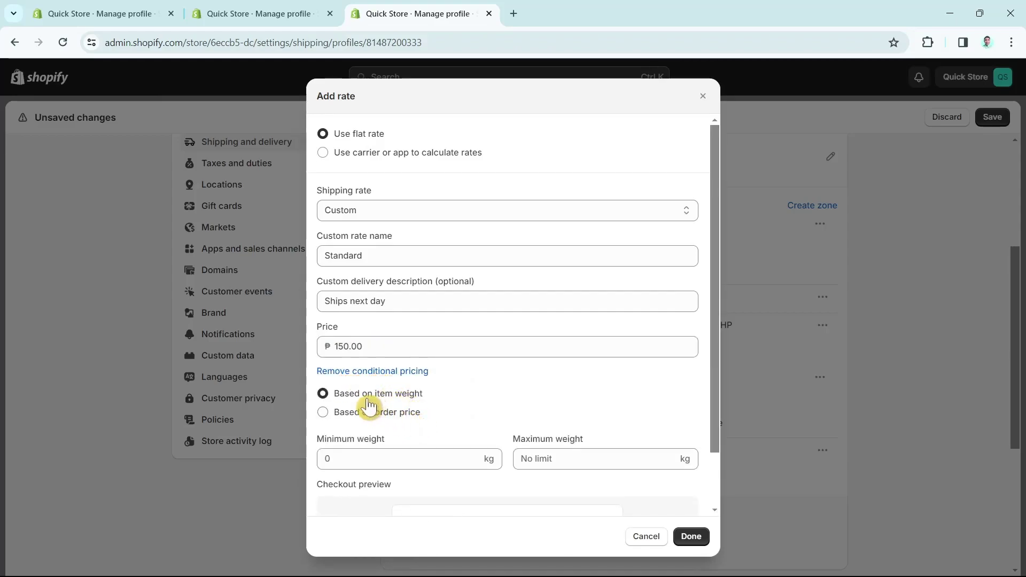
left_click(559, 463)
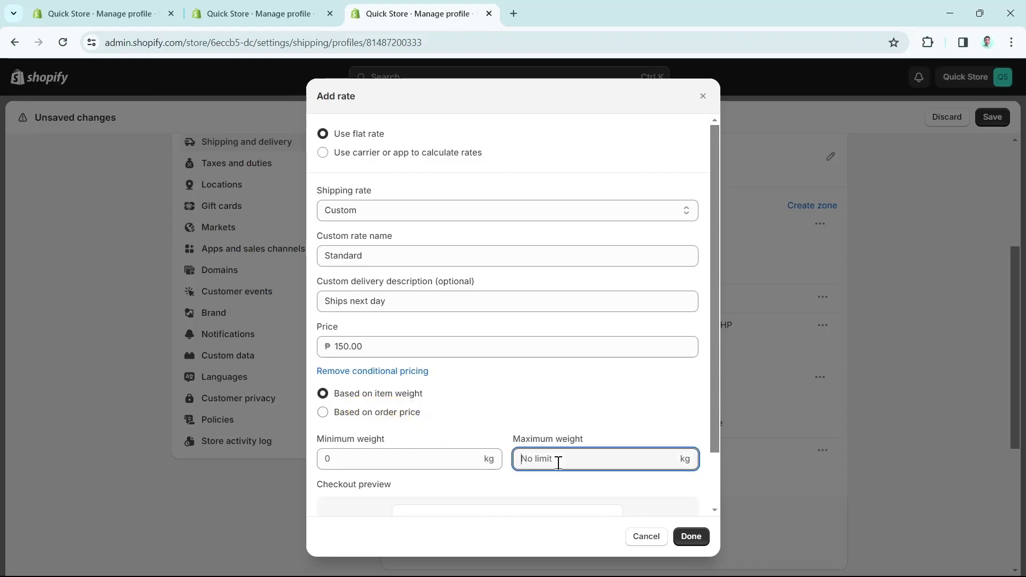
type("5")
type("20")
left_click(694, 541)
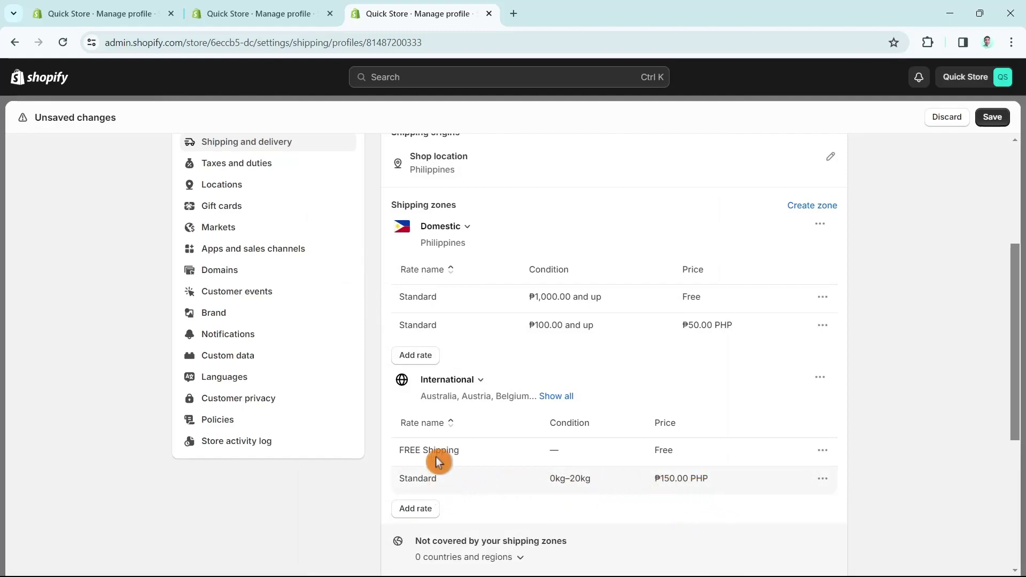
Give the International FREE Shipping rate a 20 kg minimum weight condition
left_click(822, 453)
left_click(811, 477)
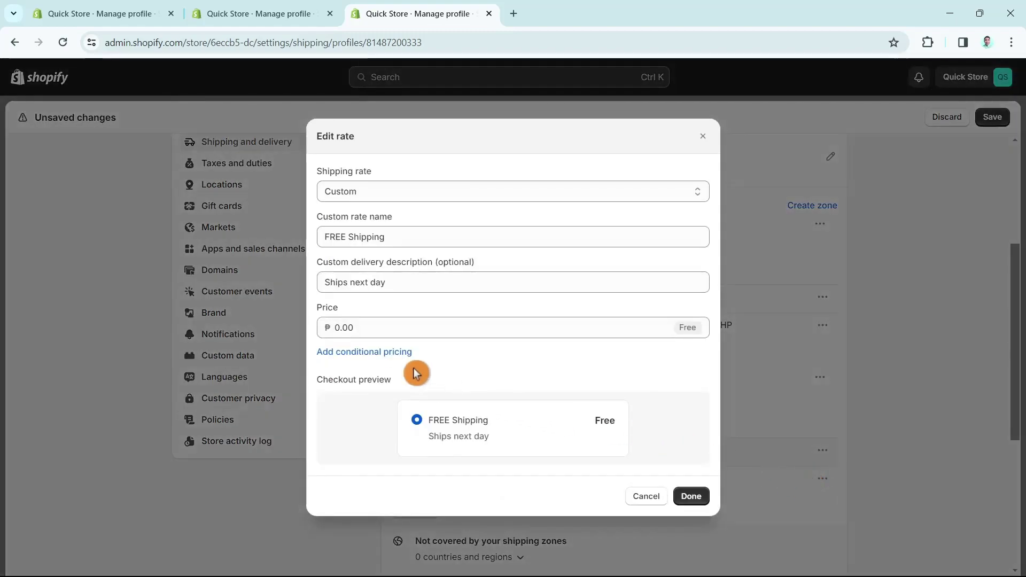
left_click(335, 353)
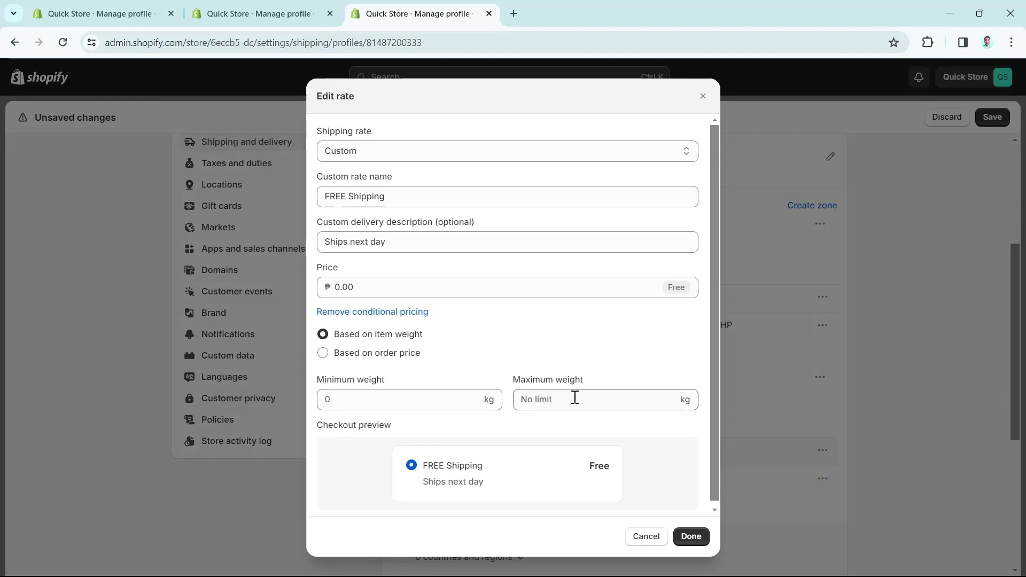
left_click(441, 401)
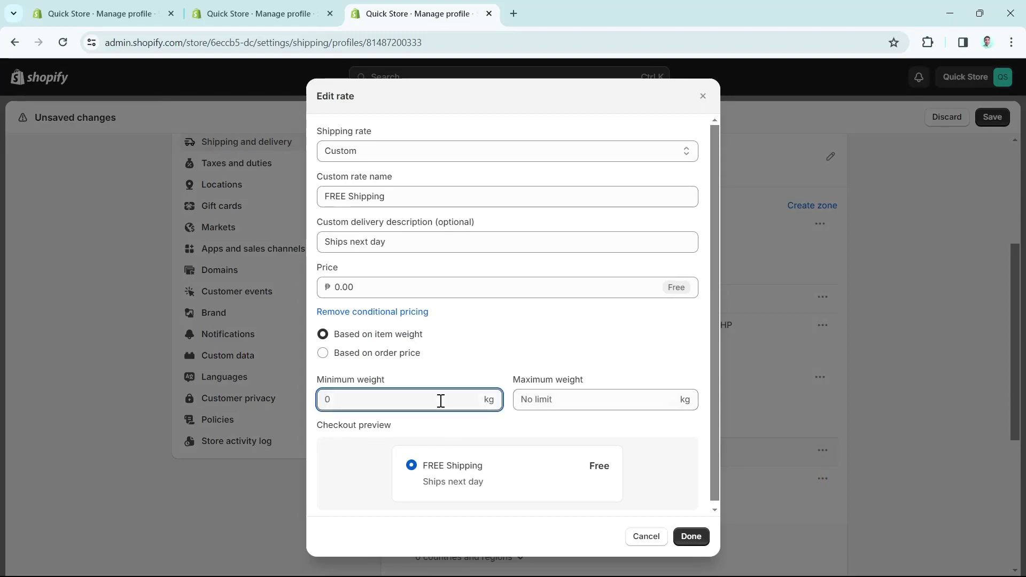
type("20")
left_click(692, 537)
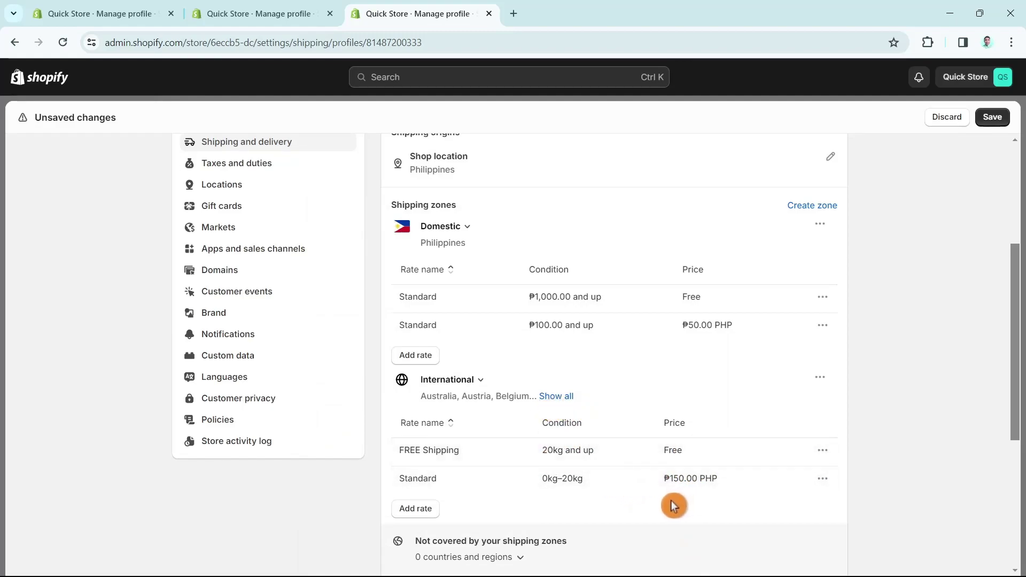
scroll(580, 515, "down", 2)
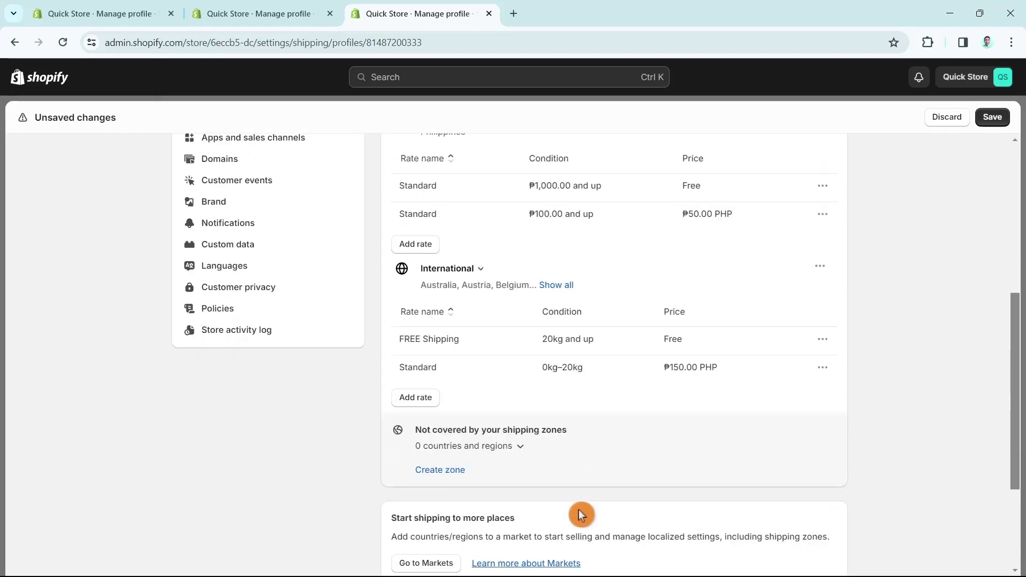
scroll(767, 477, "up", 2)
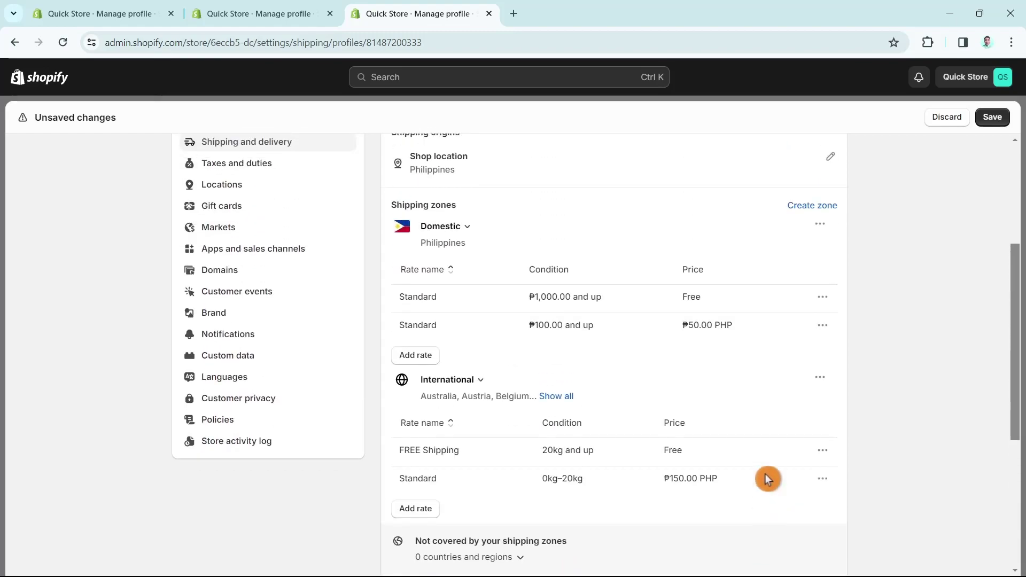
left_click(995, 120)
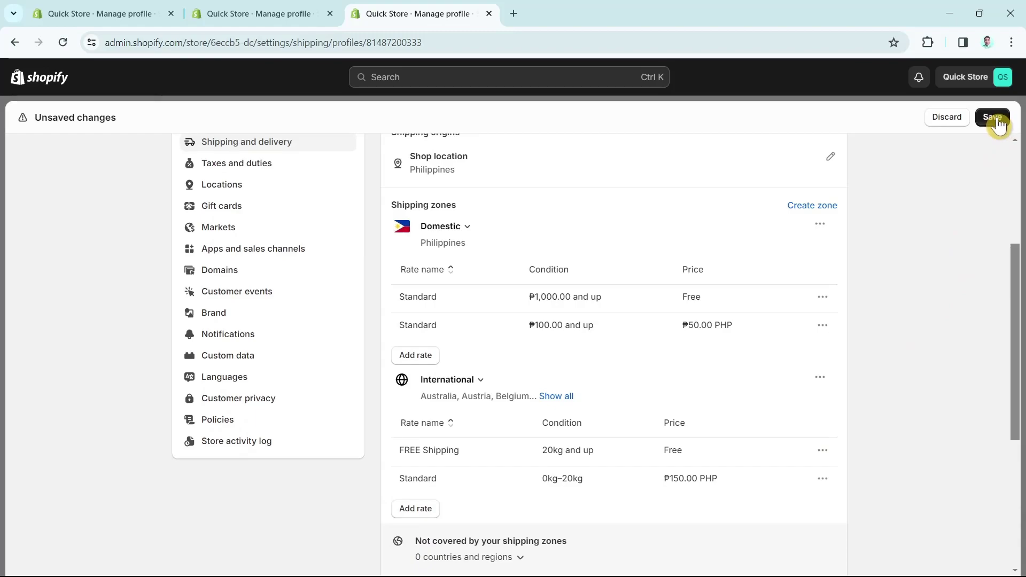
Save the General profile until 'Profile updated' shows, then go back to Shipping and delivery
left_click(998, 123)
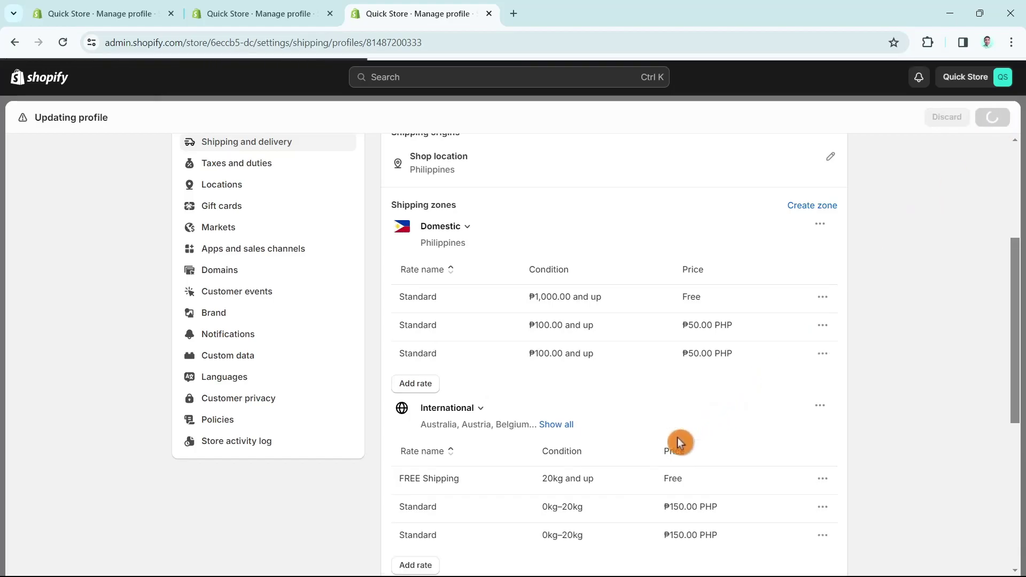
scroll(673, 444, "down", 5)
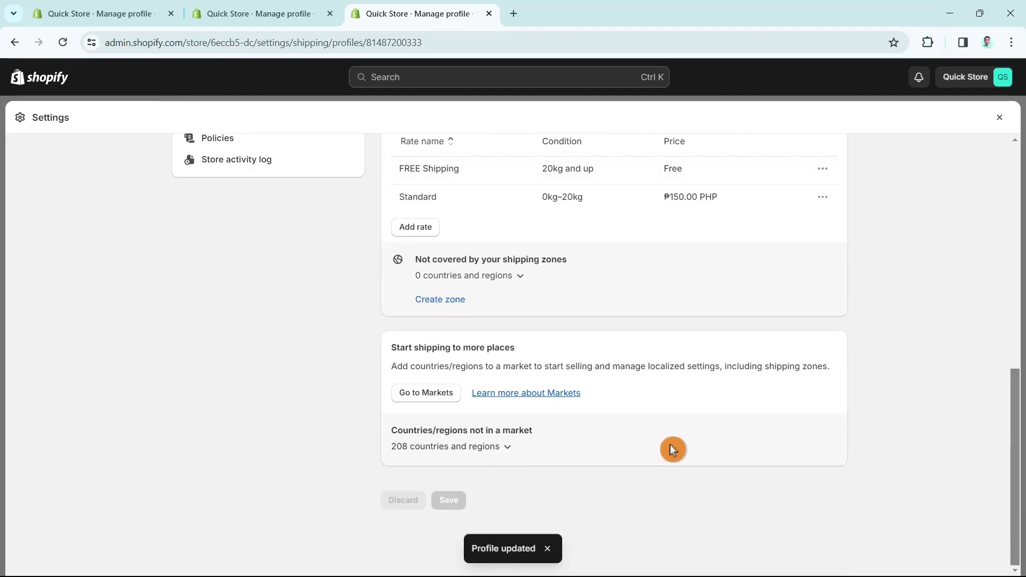
scroll(669, 445, "up", 8)
scroll(669, 445, "up", 3)
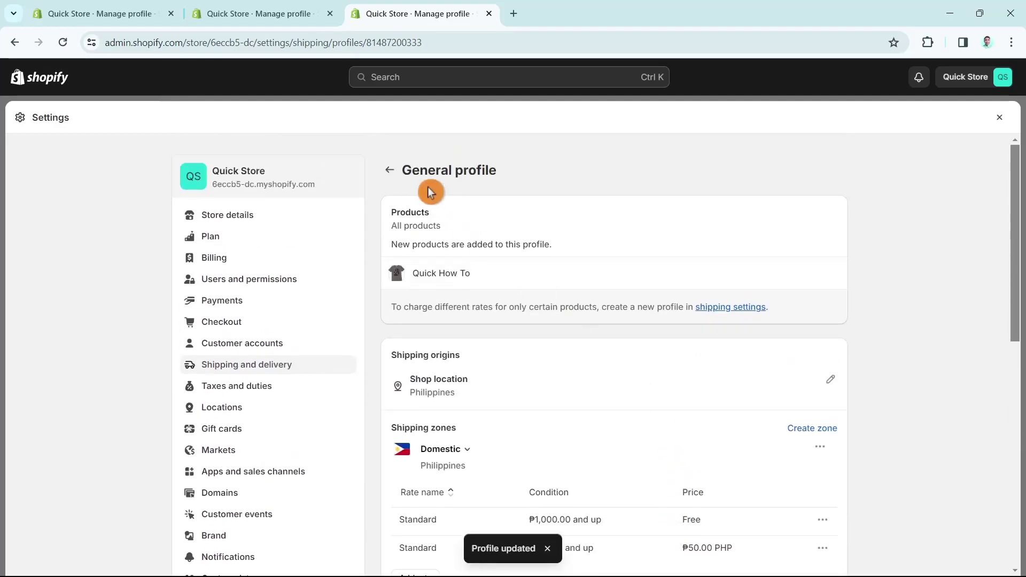
left_click(392, 174)
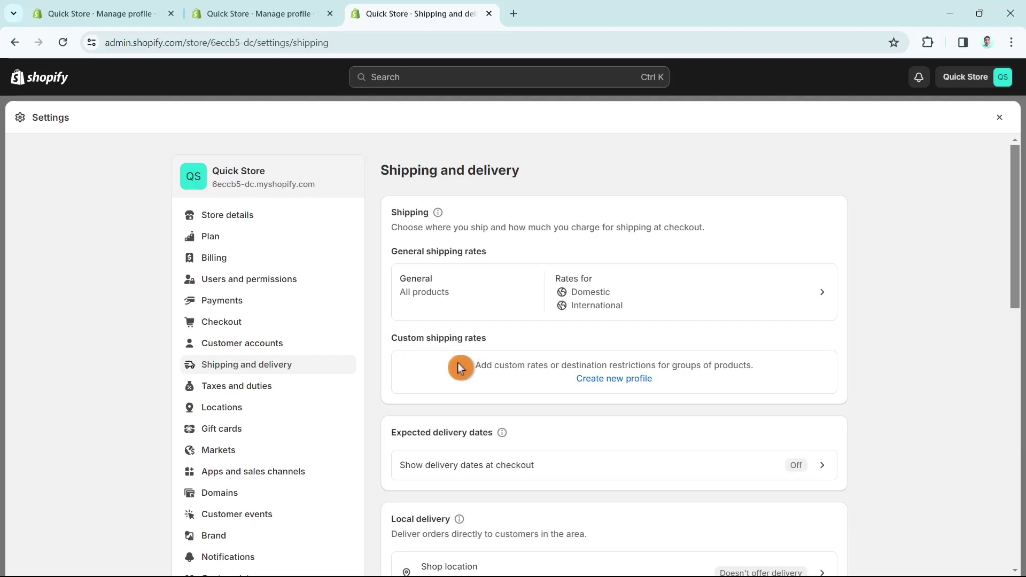
Start a new shipping profile named 'Fragile Products'
left_click(610, 379)
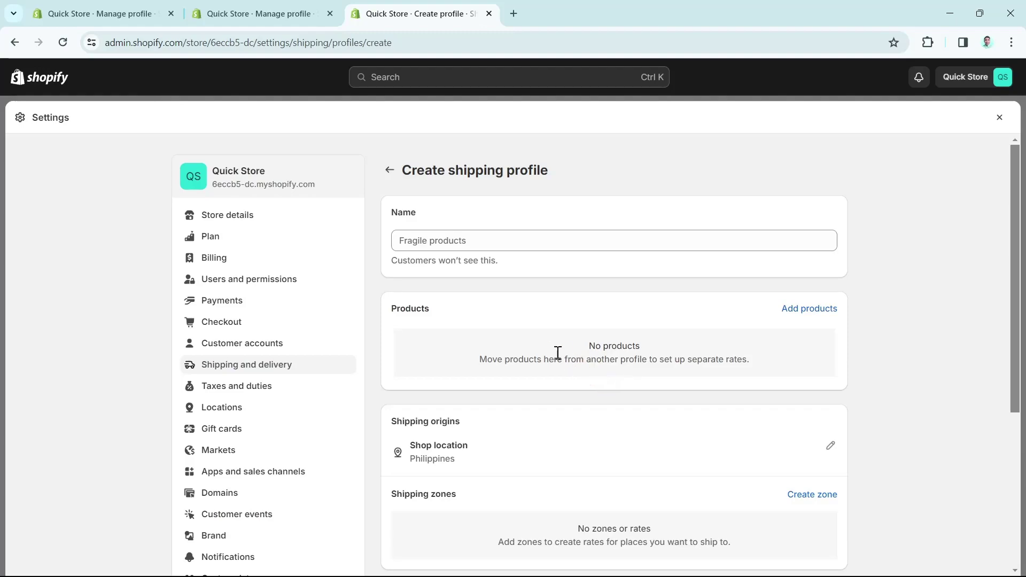
left_click(467, 238)
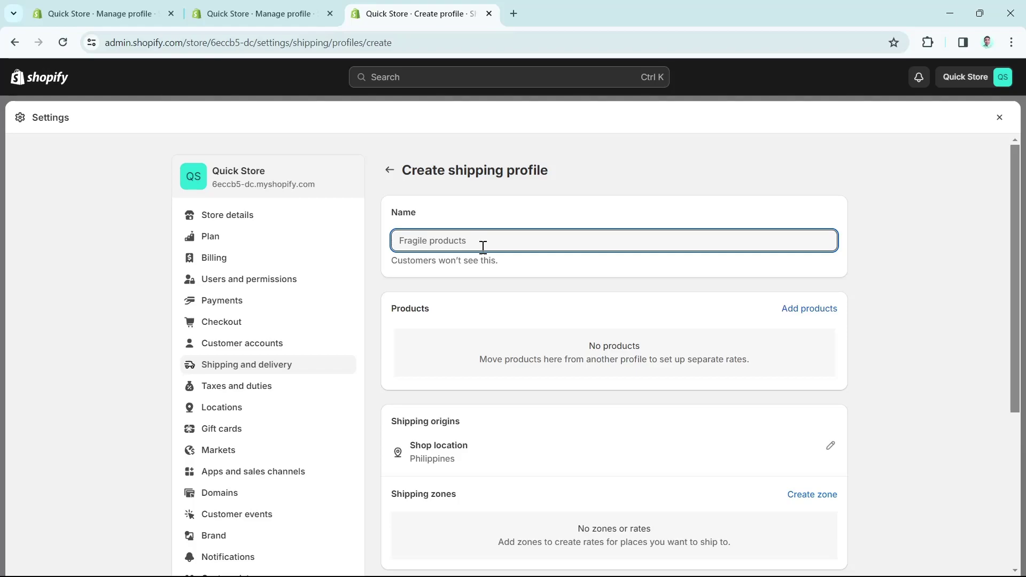
type("Fragile ")
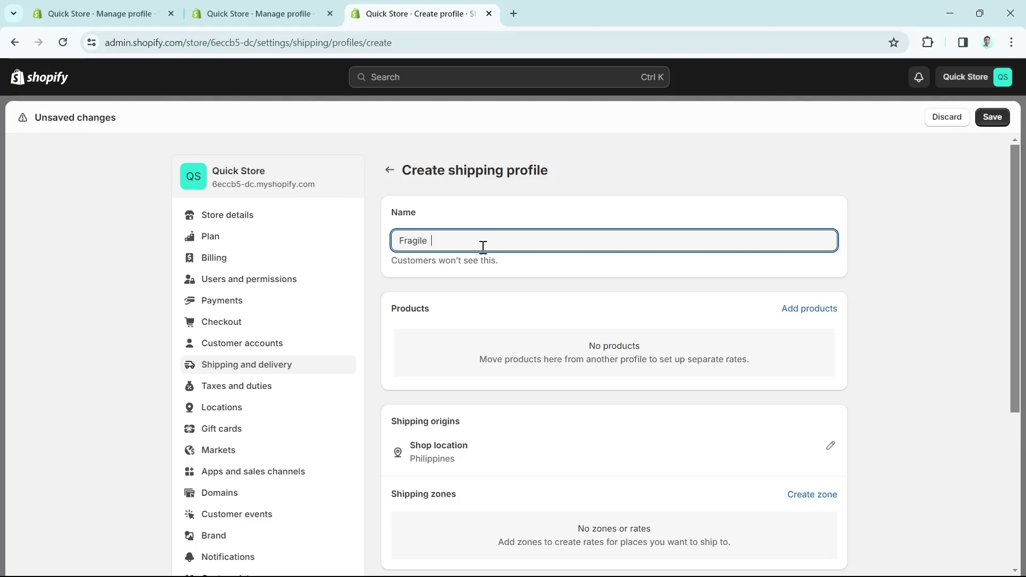
type("Products")
Open the product picker and close it without adding any products
left_click(792, 314)
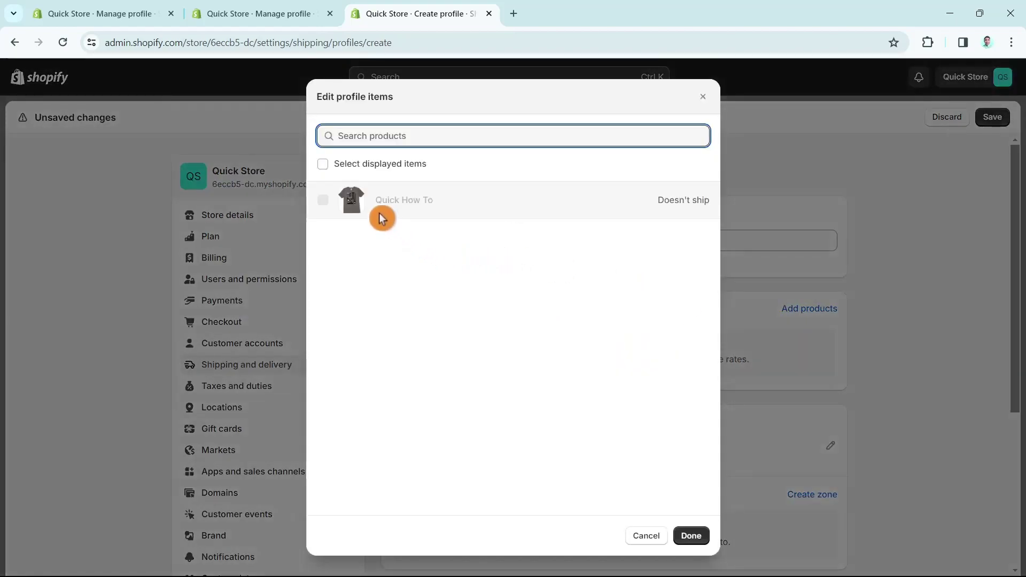
left_click(329, 169)
left_click(725, 209)
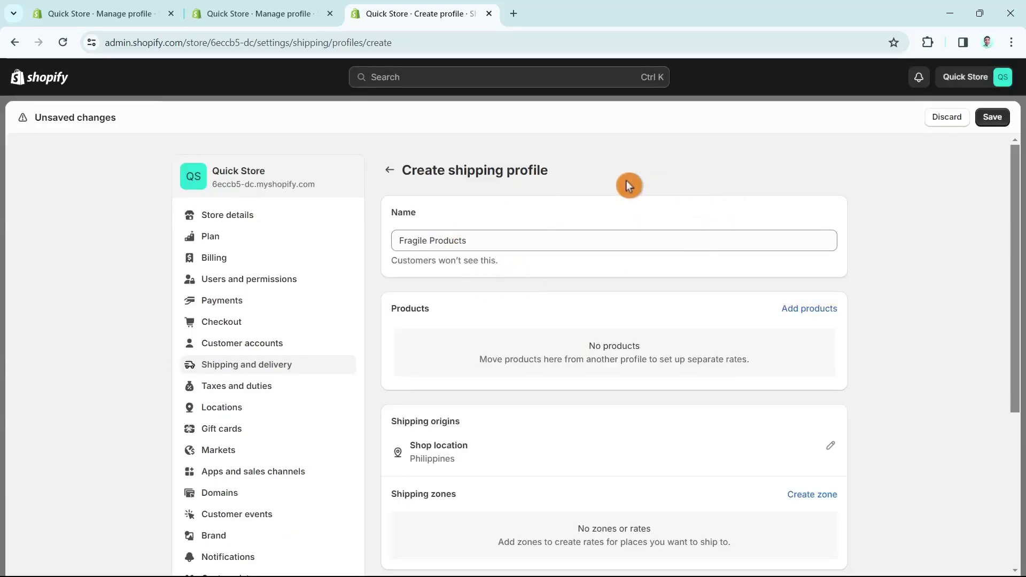
left_click(812, 310)
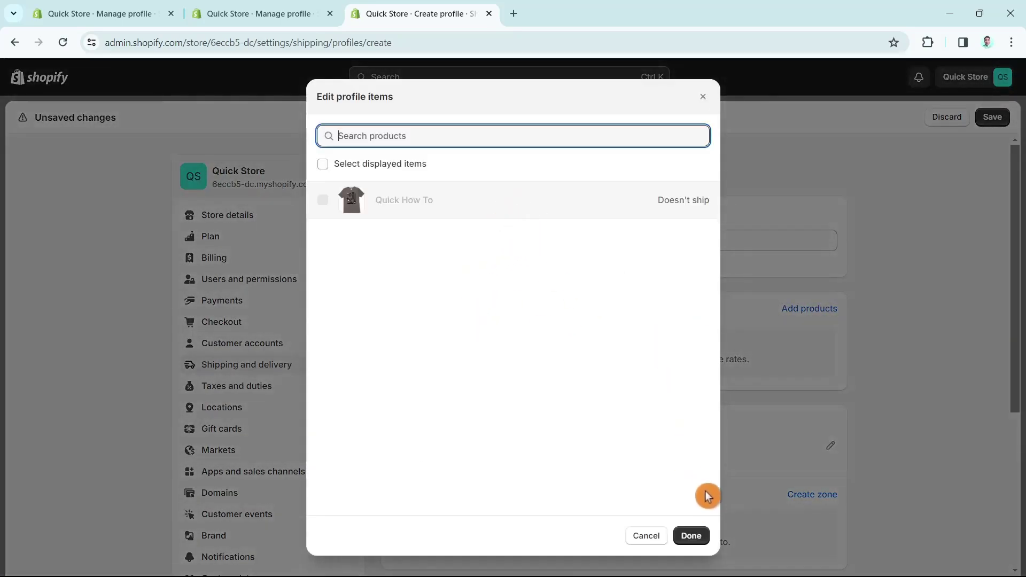
left_click(692, 537)
scroll(635, 482, "down", 2)
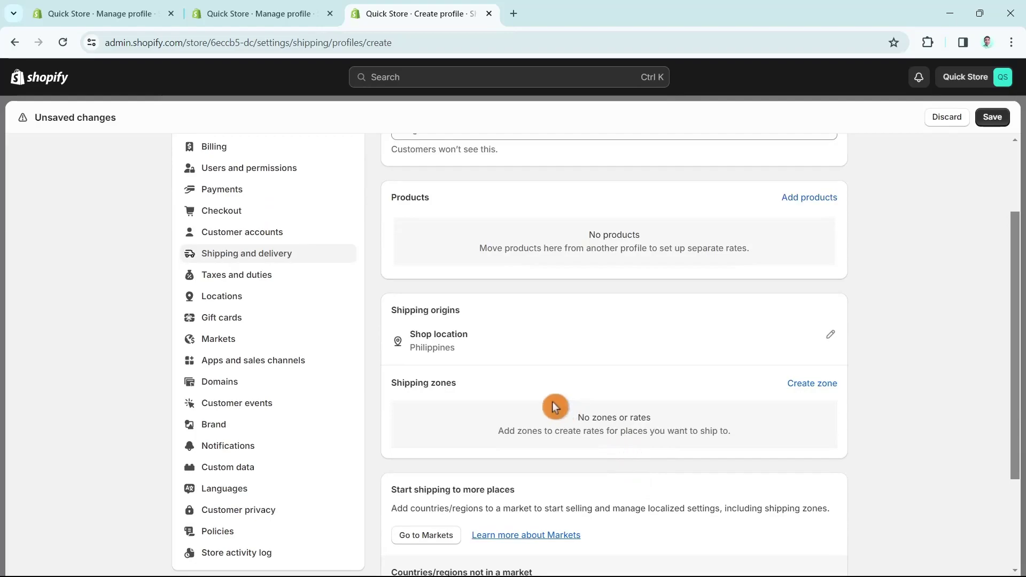
Create a shipping zone for the profile covering all International countries
left_click(795, 386)
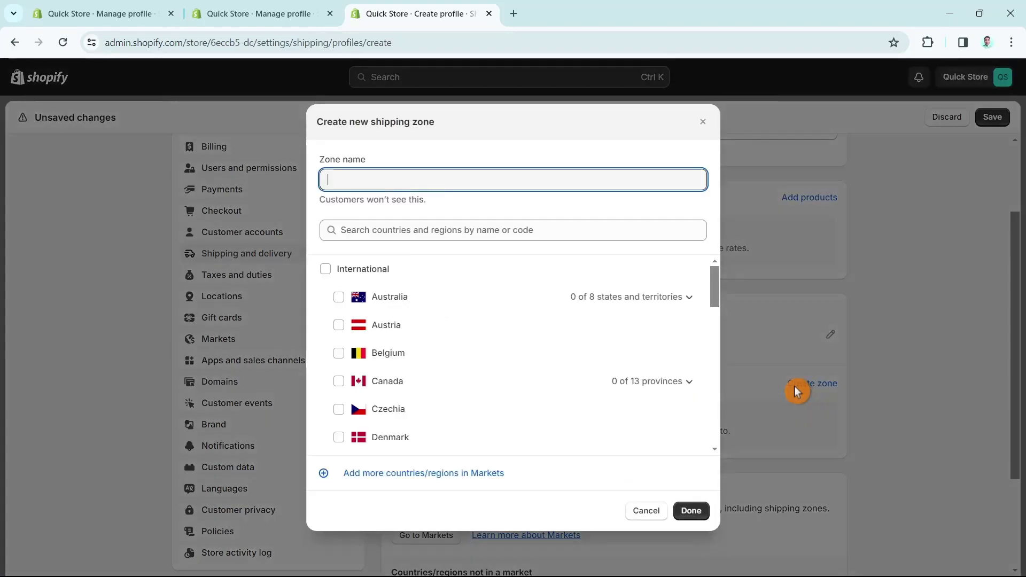
left_click(325, 271)
scroll(452, 437, "down", 5)
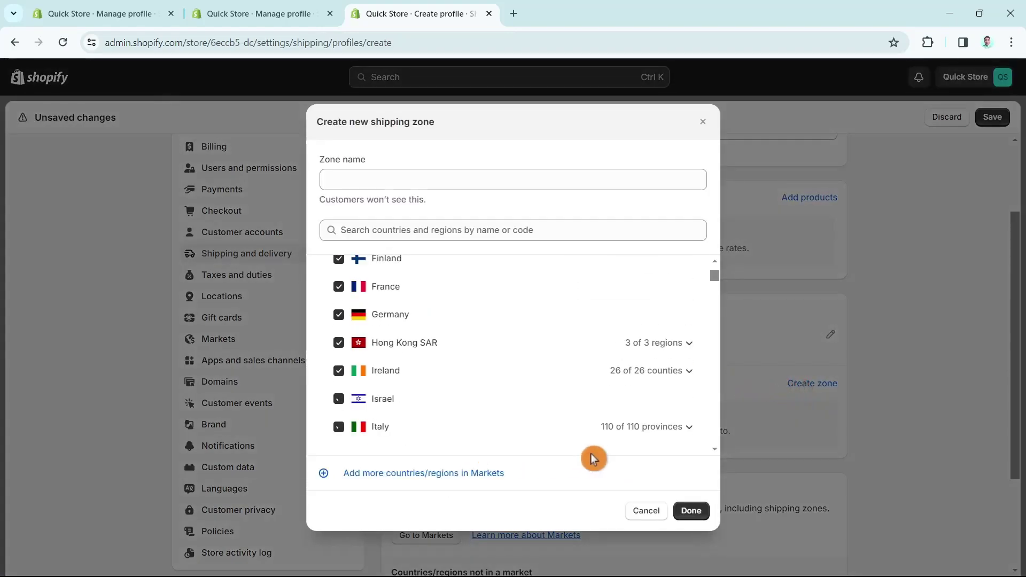
left_click(704, 514)
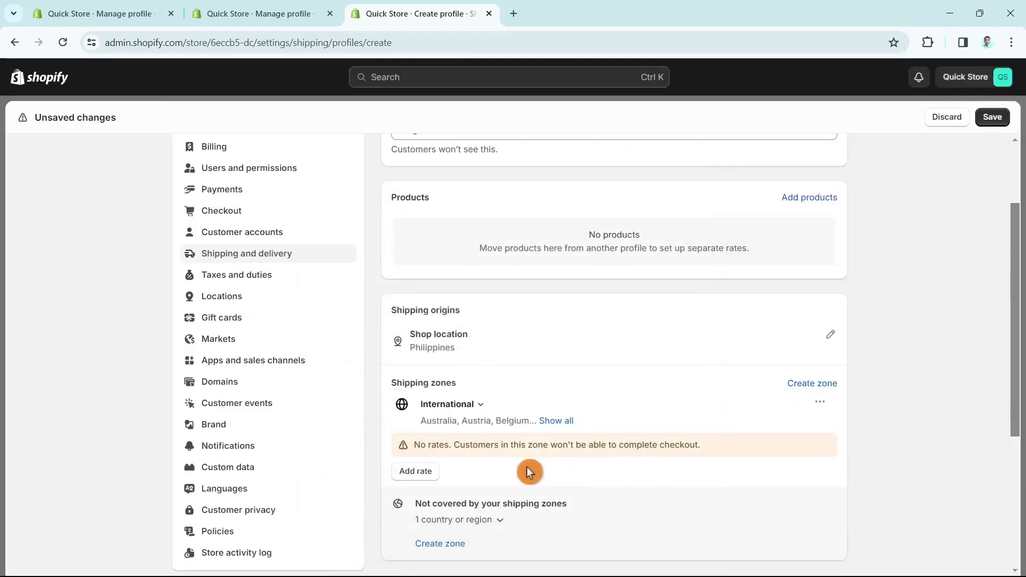
scroll(530, 470, "down", 2)
Add a 'FREE Shipping' rate described 'Made to order' with a 50 kg minimum weight
left_click(419, 357)
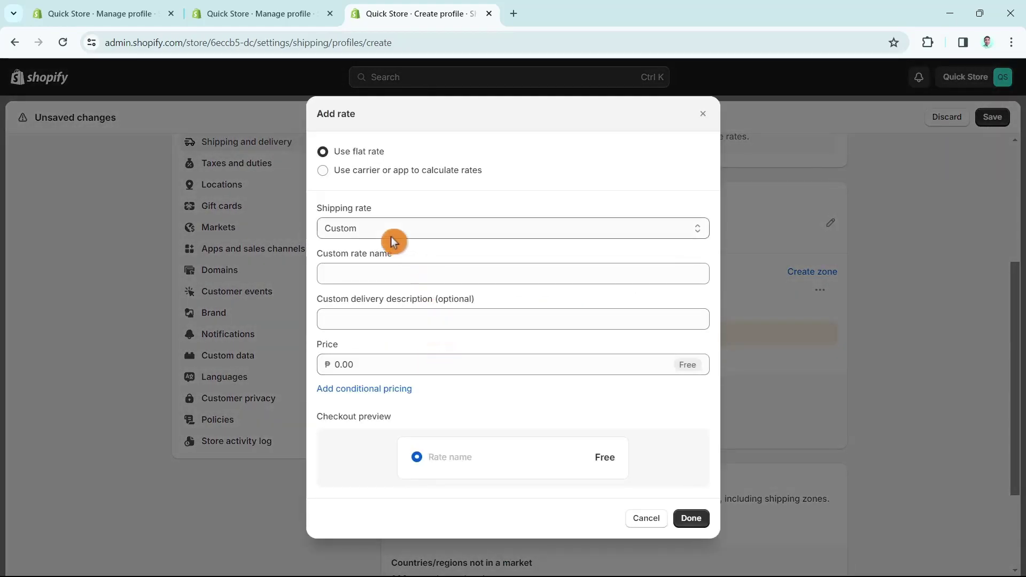
left_click(372, 272)
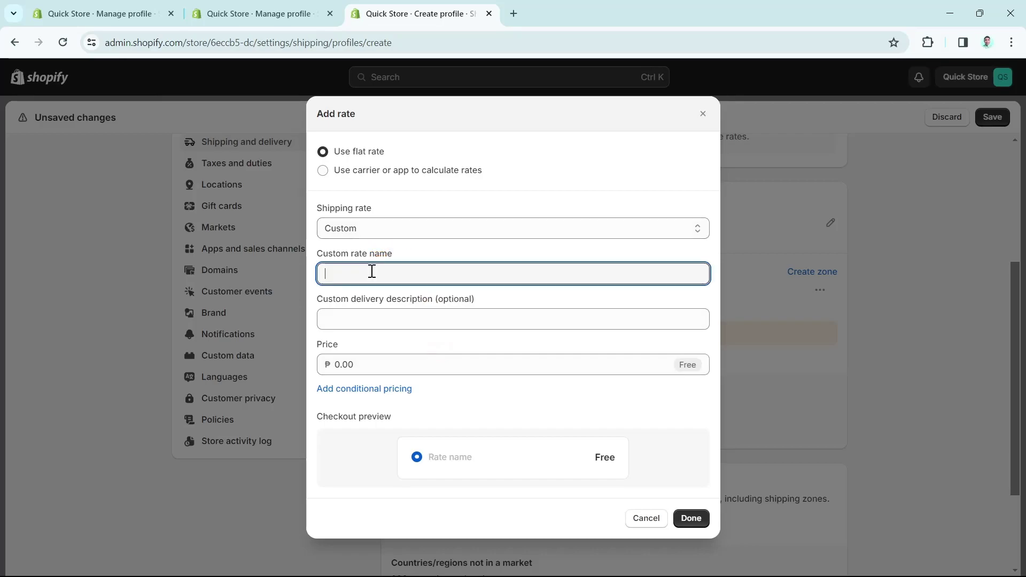
type("FREE")
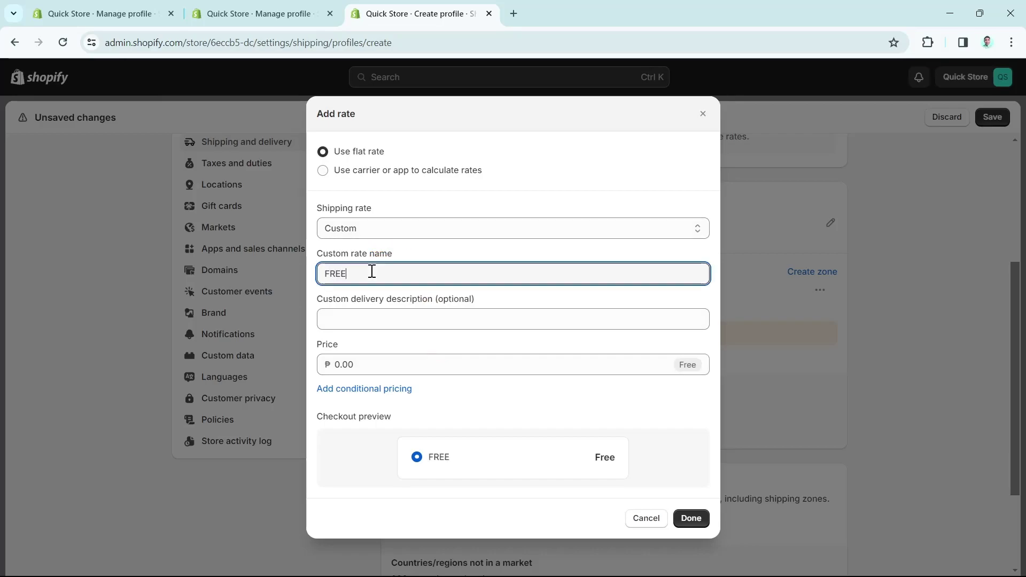
type(" Shipping")
left_click(361, 320)
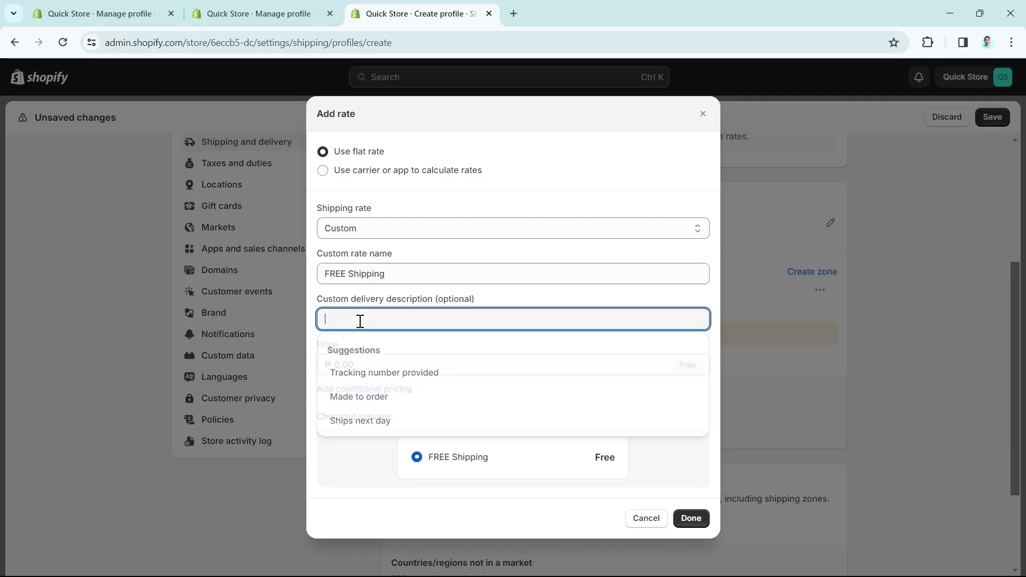
left_click(374, 395)
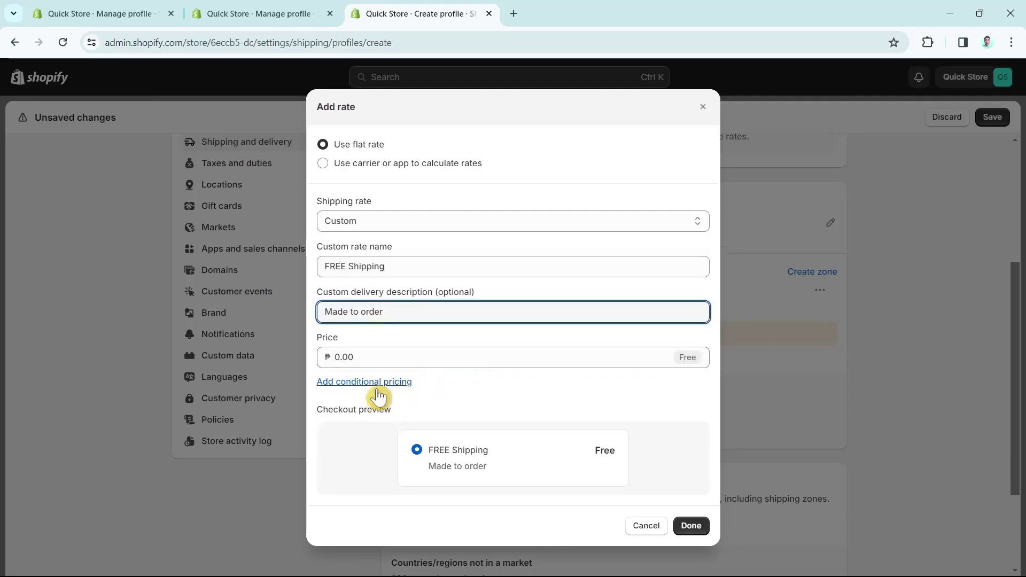
left_click(374, 384)
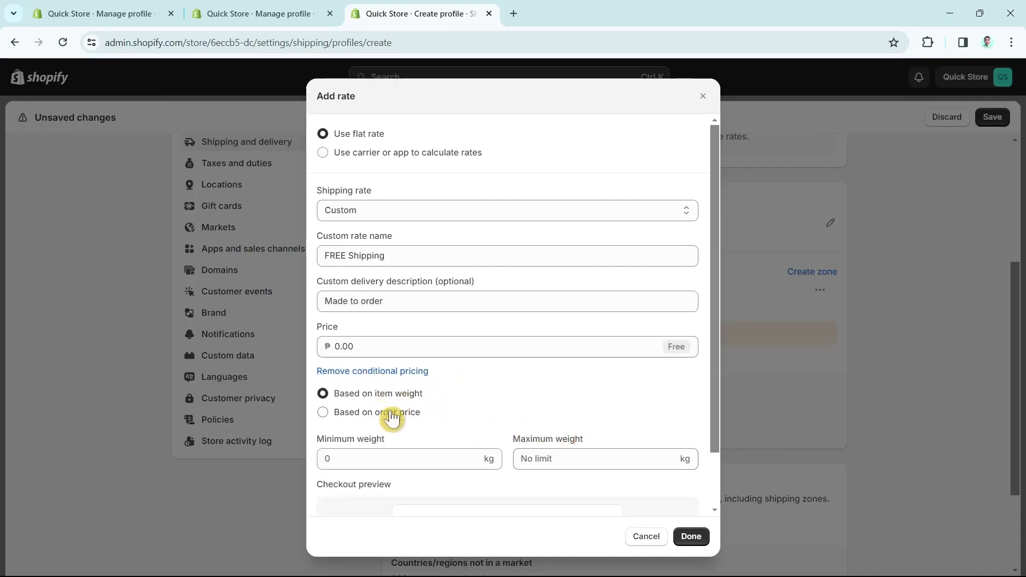
left_click(567, 459)
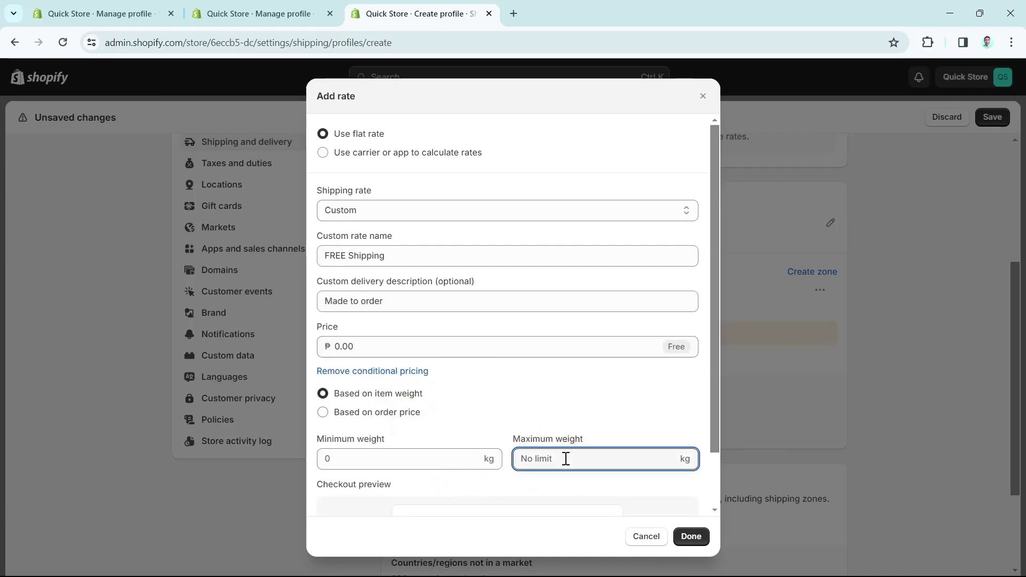
left_click(437, 460)
type("50")
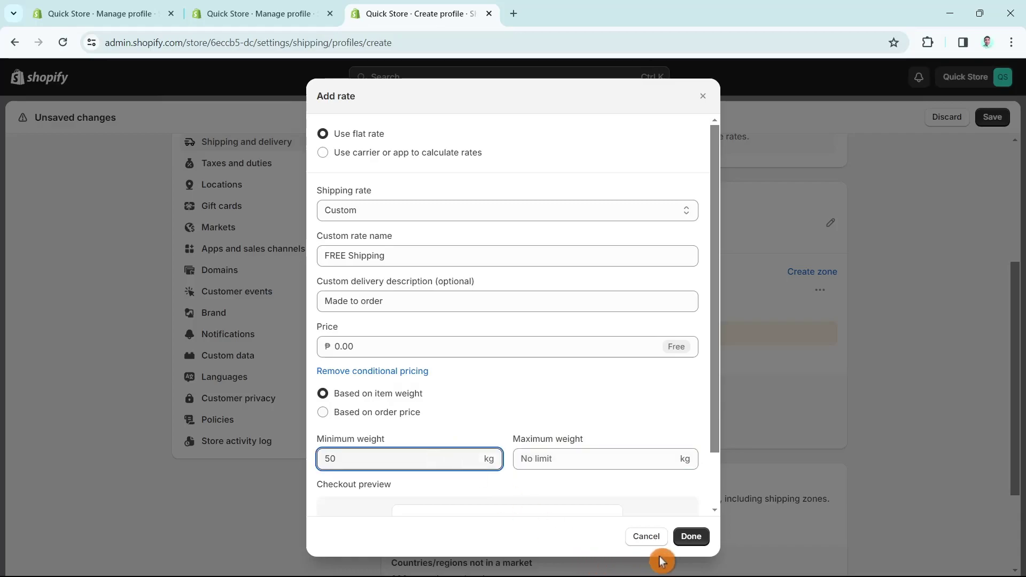
left_click(692, 537)
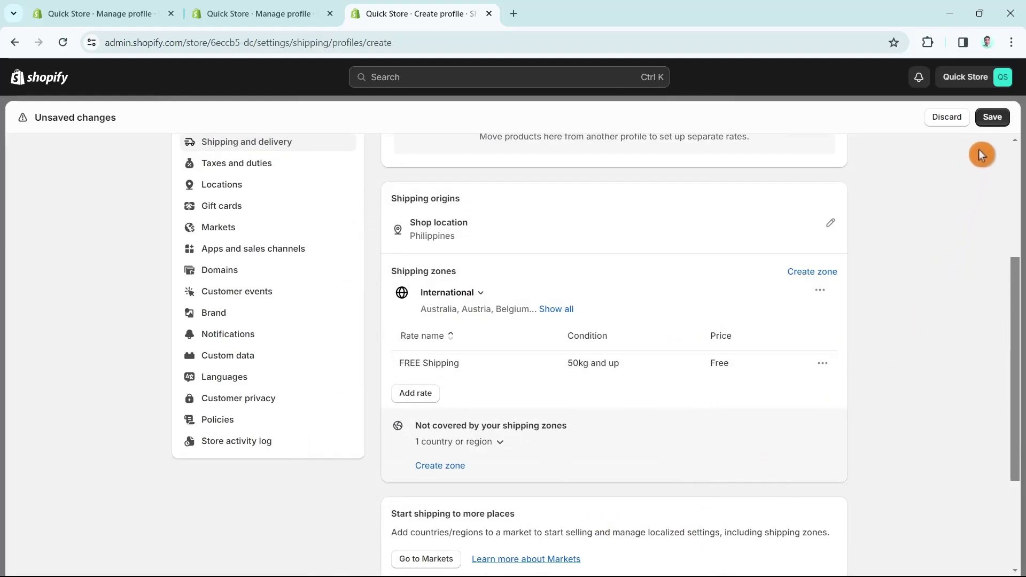
Save the Fragile Products profile from the Unsaved changes bar
left_click(989, 120)
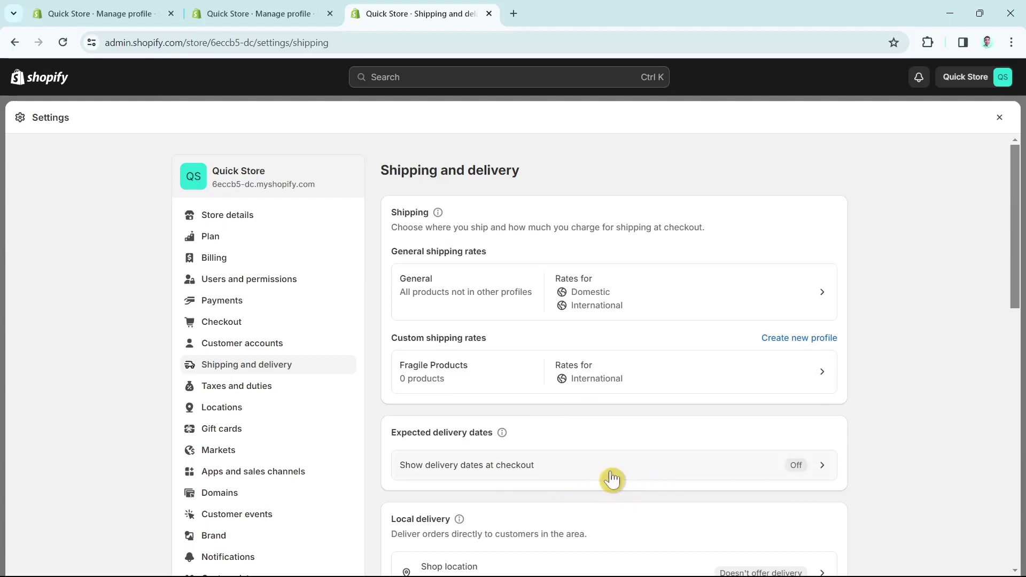
Open the Expected delivery dates dialog from the 'Show delivery dates at checkout' row
left_click(562, 477)
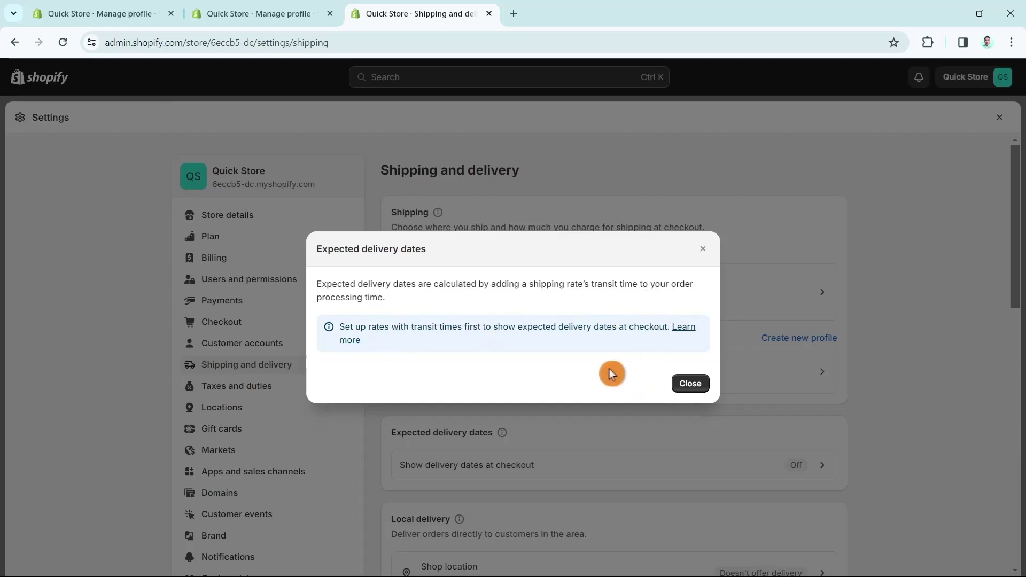
Close the delivery-dates notice, then enable and save local delivery for the Shop location
left_click(671, 385)
scroll(665, 395, "down", 4)
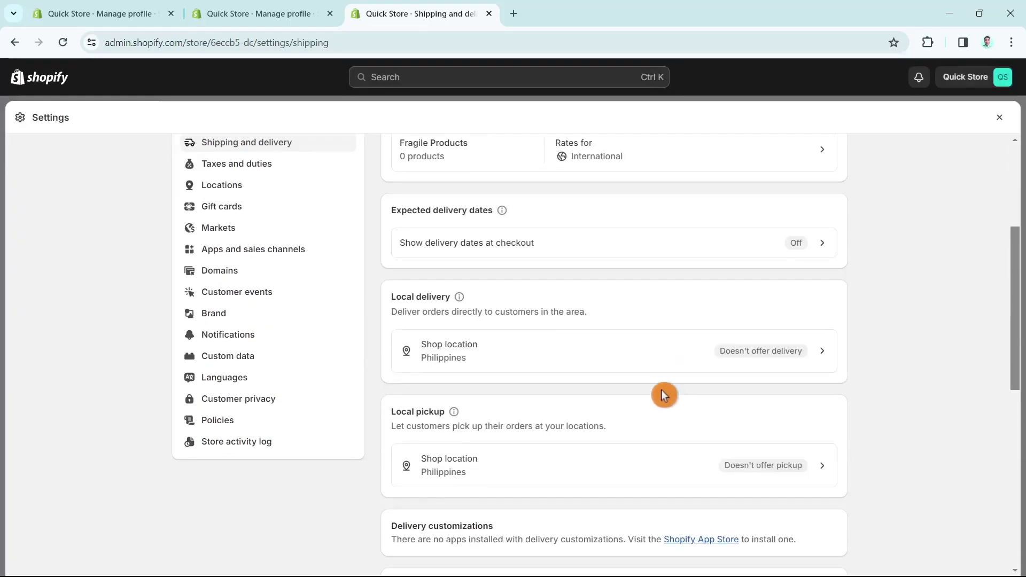
left_click(494, 356)
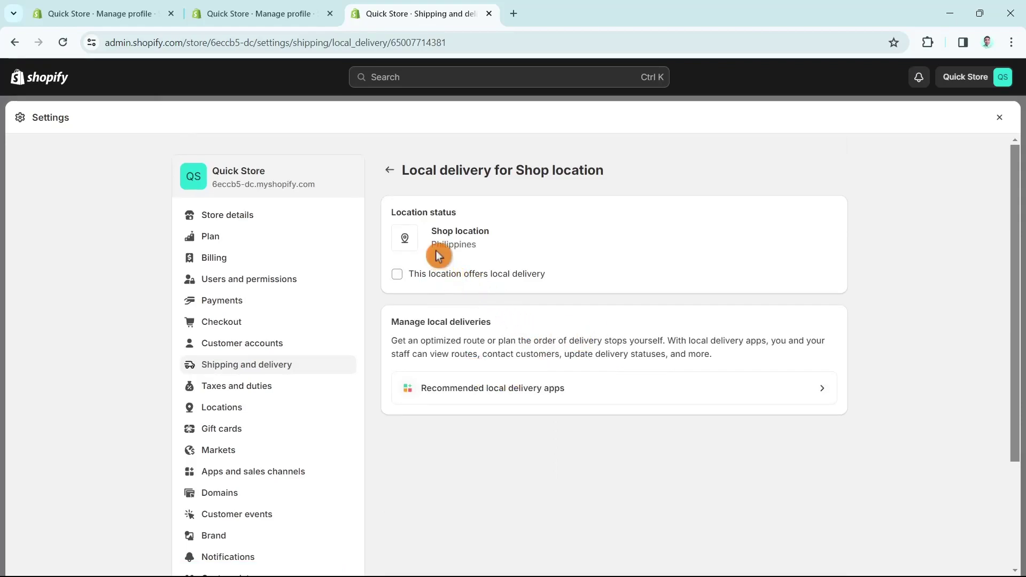
left_click(398, 275)
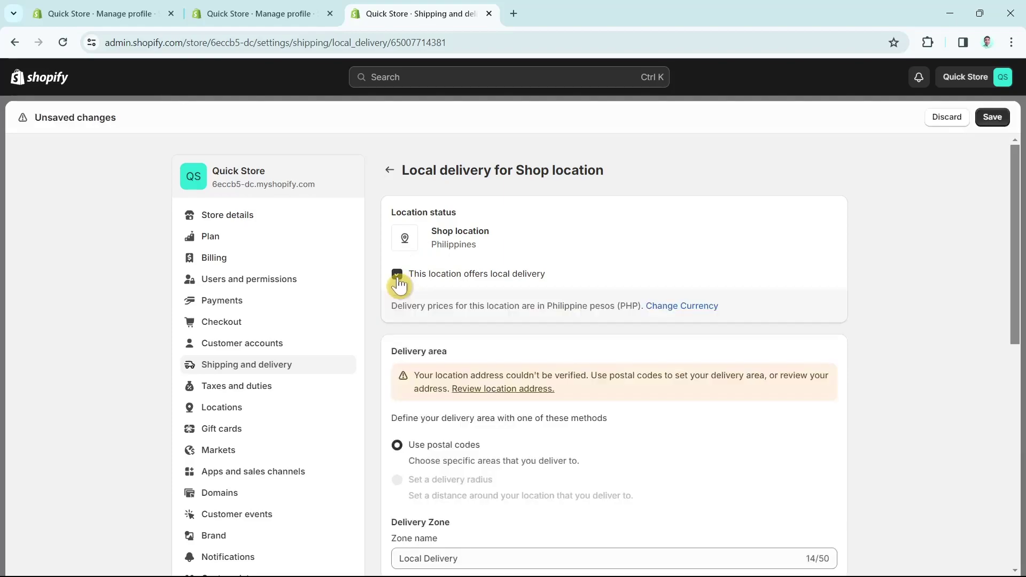
scroll(639, 362, "down", 2)
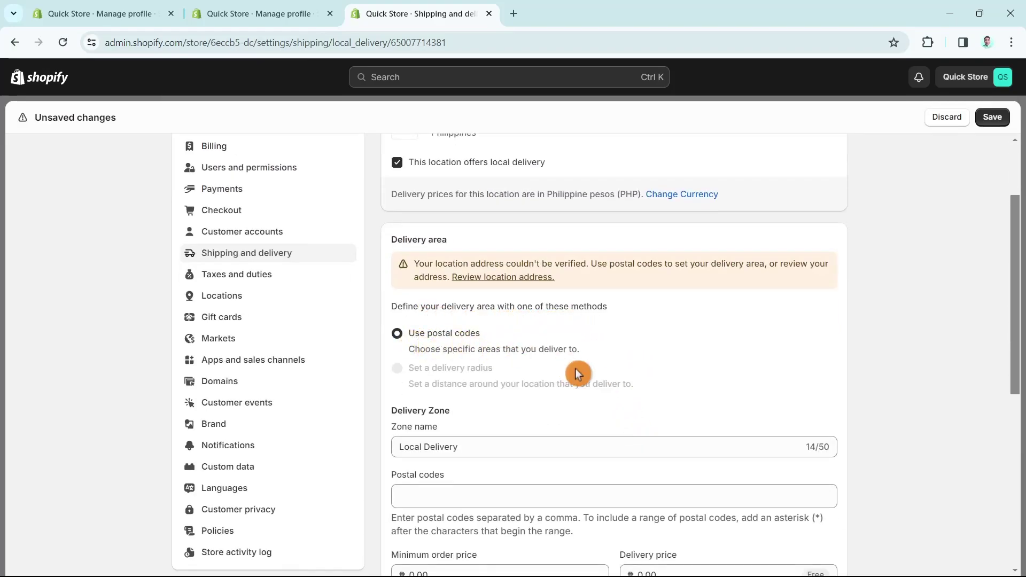
scroll(599, 380, "down", 4)
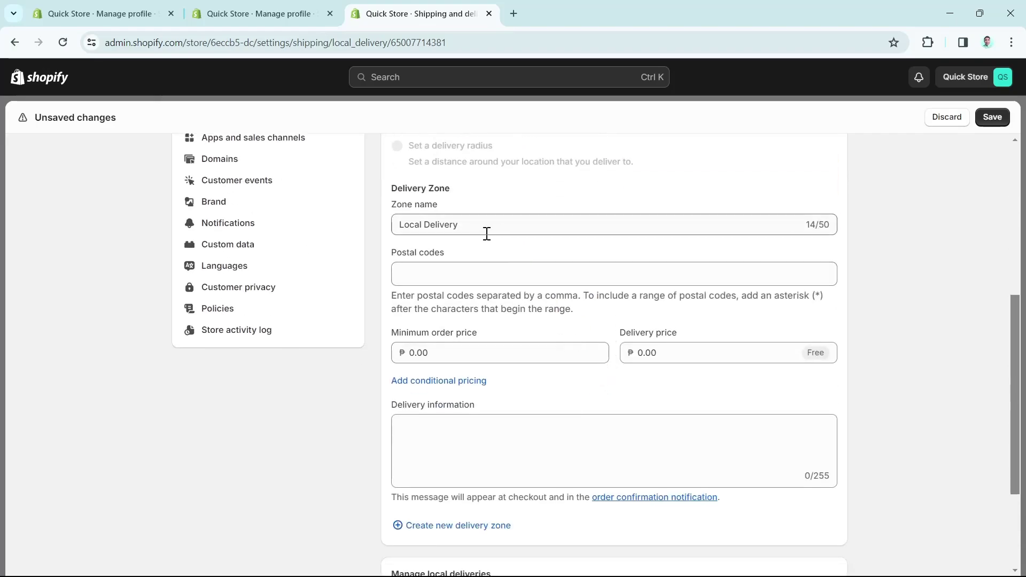
left_click(396, 336)
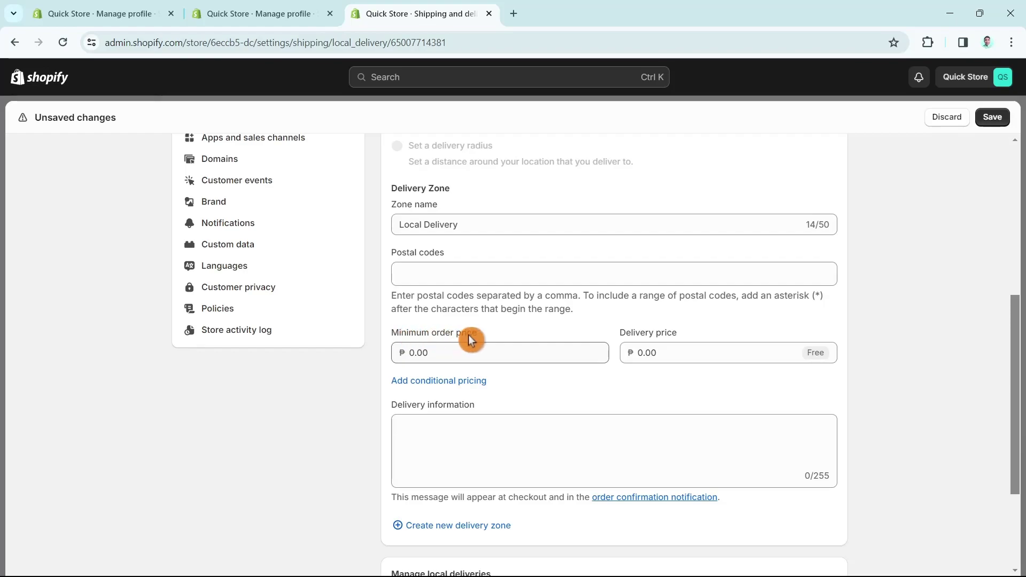
scroll(616, 405, "down", 2)
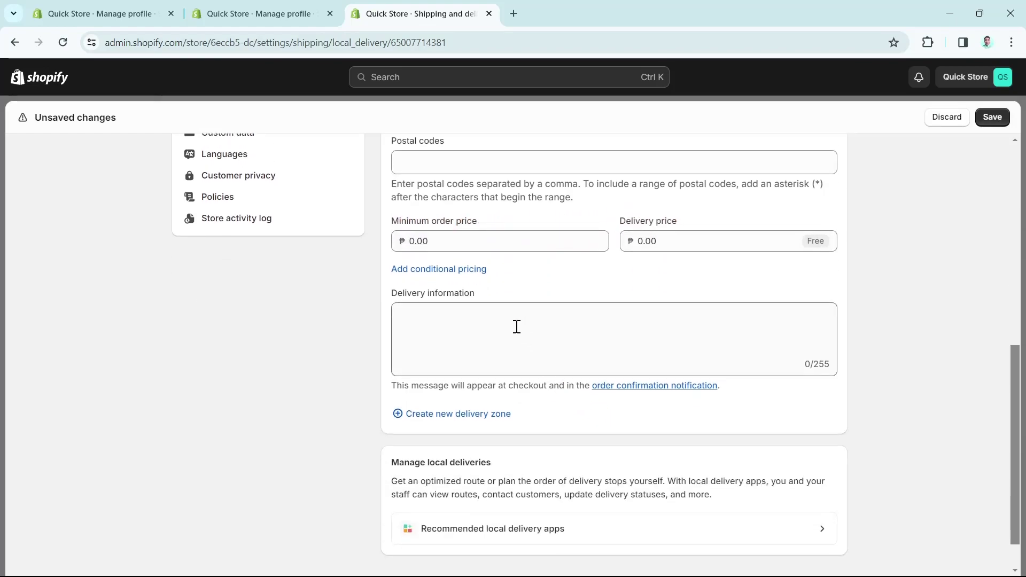
scroll(524, 336, "down", 1)
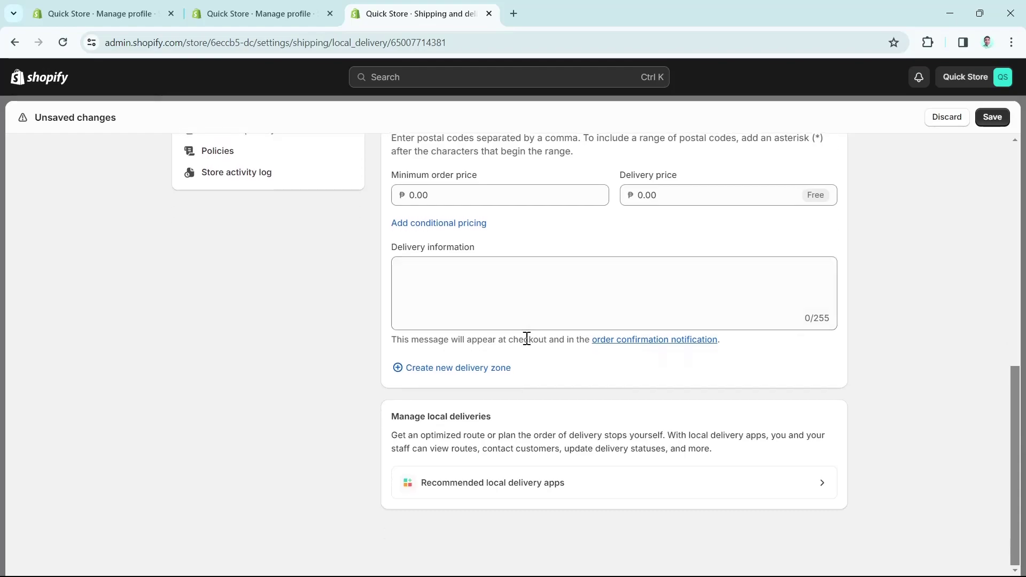
left_click(659, 376)
left_click(990, 118)
Turn local delivery back off for the Shop location and return to Shipping and delivery
left_click(791, 384)
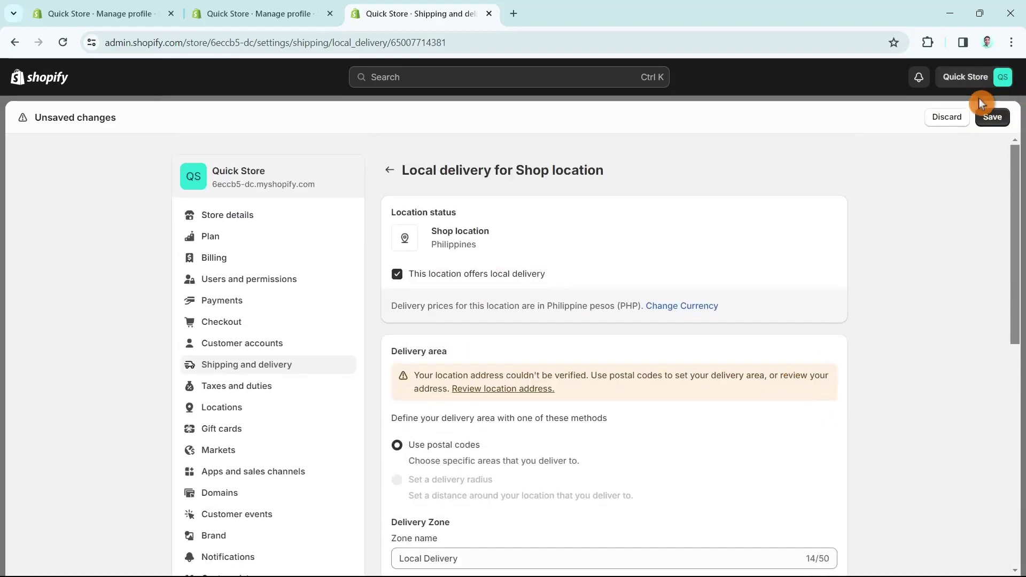
left_click(398, 273)
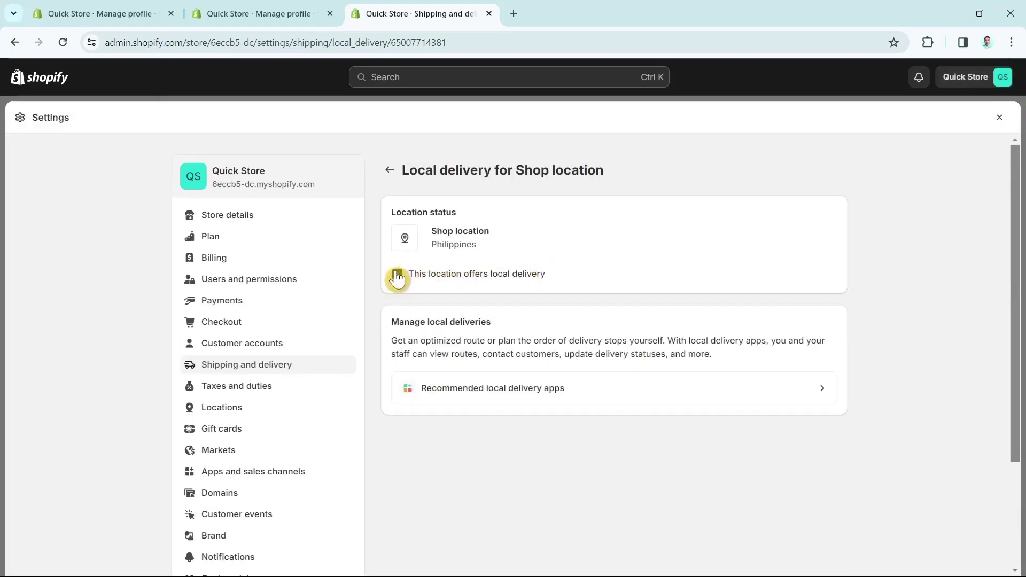
left_click(389, 170)
Turn on local pickup for the Shop location and keep the pickup time at 24 hours
scroll(673, 427, "down", 4)
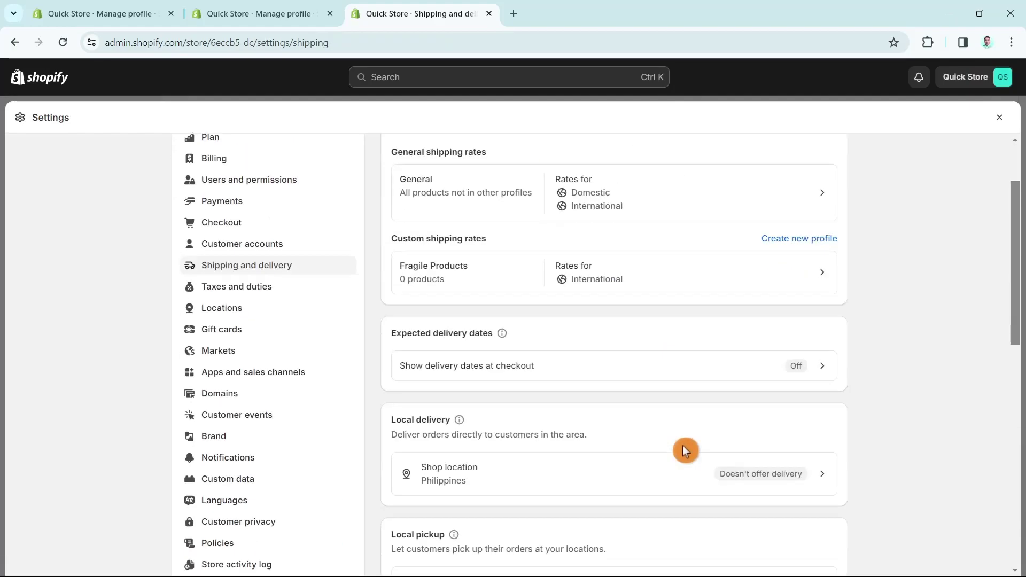
scroll(678, 451, "down", 2)
left_click(531, 362)
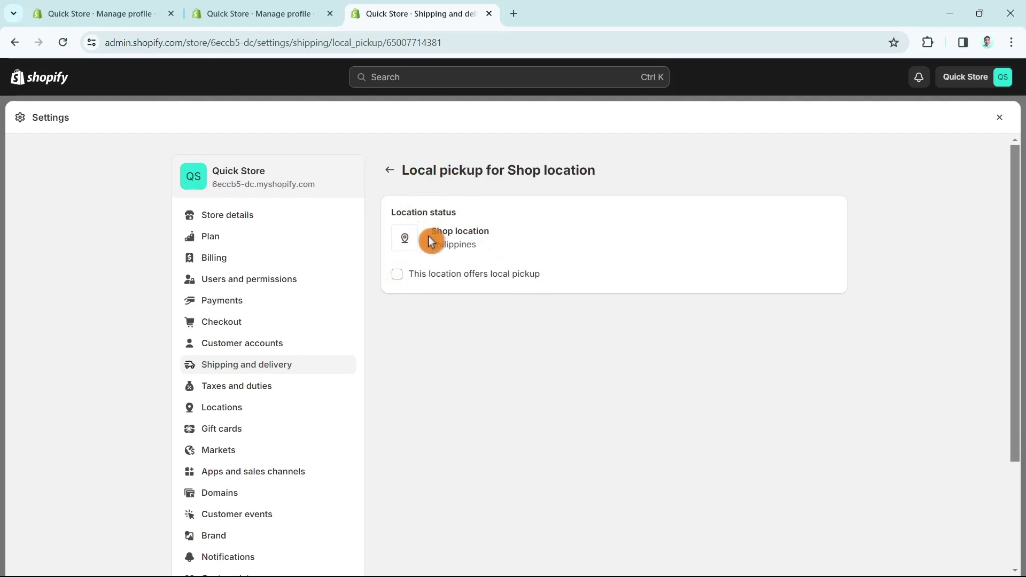
left_click(396, 276)
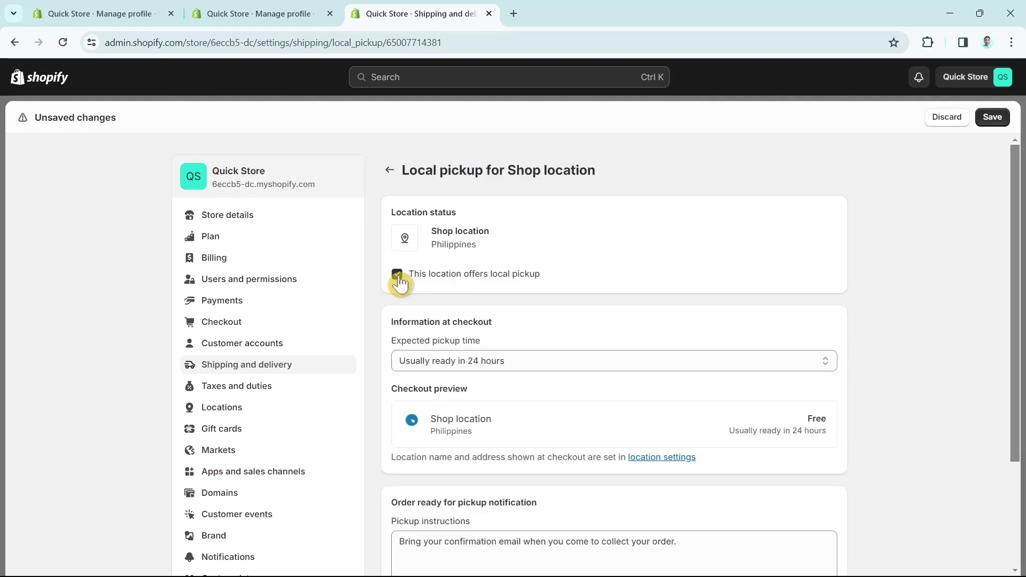
scroll(543, 359, "down", 2)
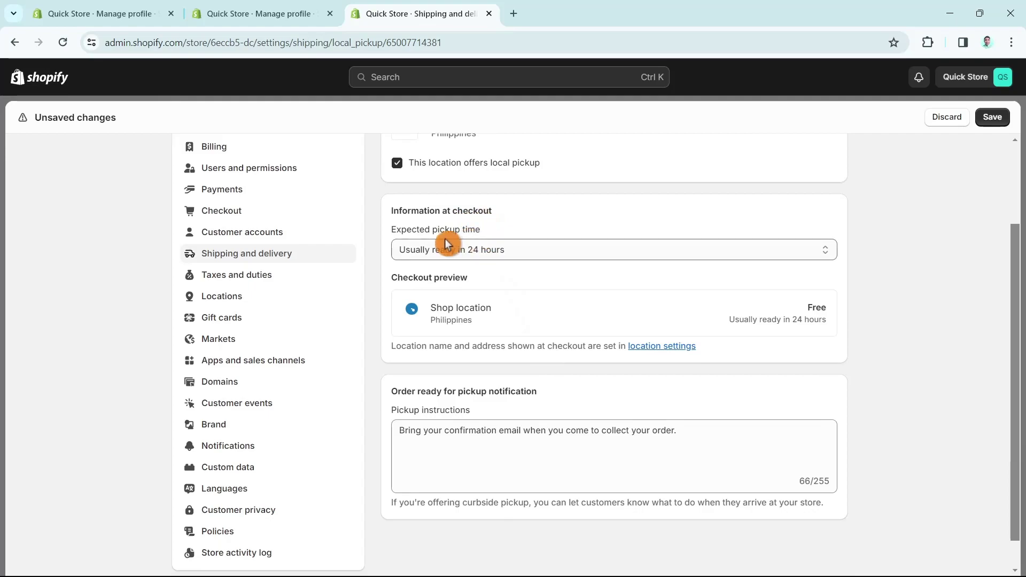
left_click(507, 251)
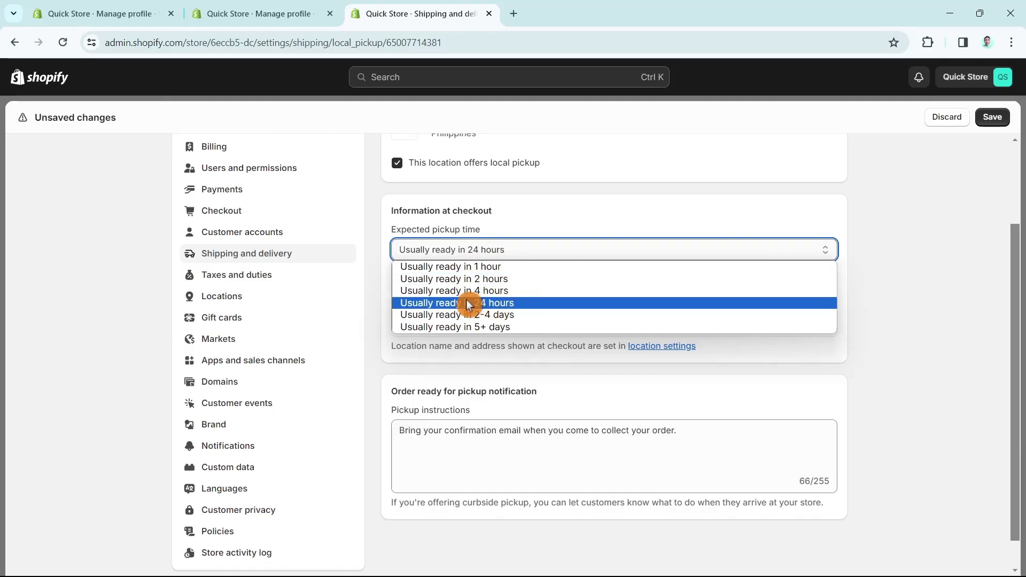
left_click(483, 301)
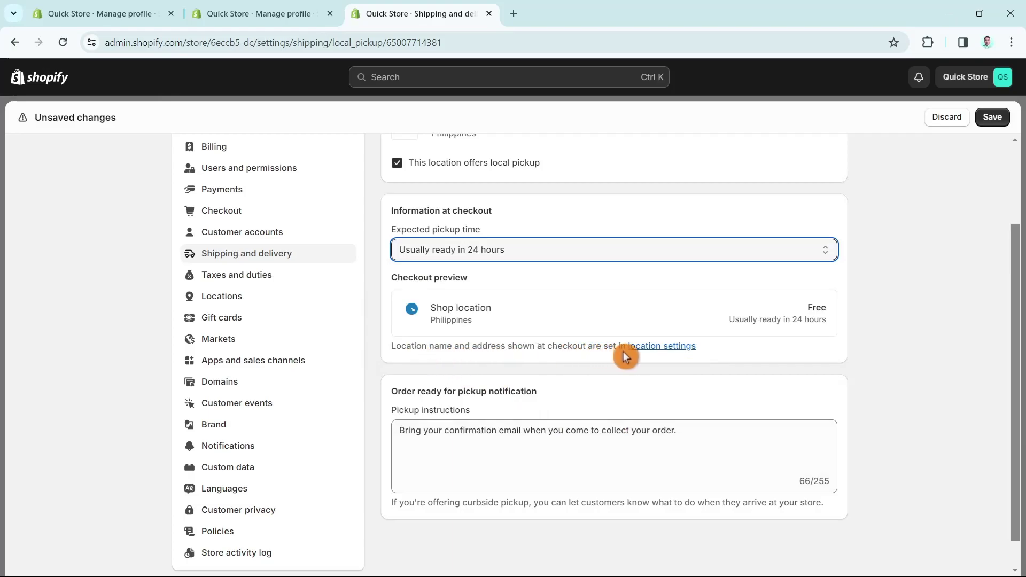
Look over the pickup instructions, turn local pickup back off, and return to shipping settings
scroll(724, 442, "down", 1)
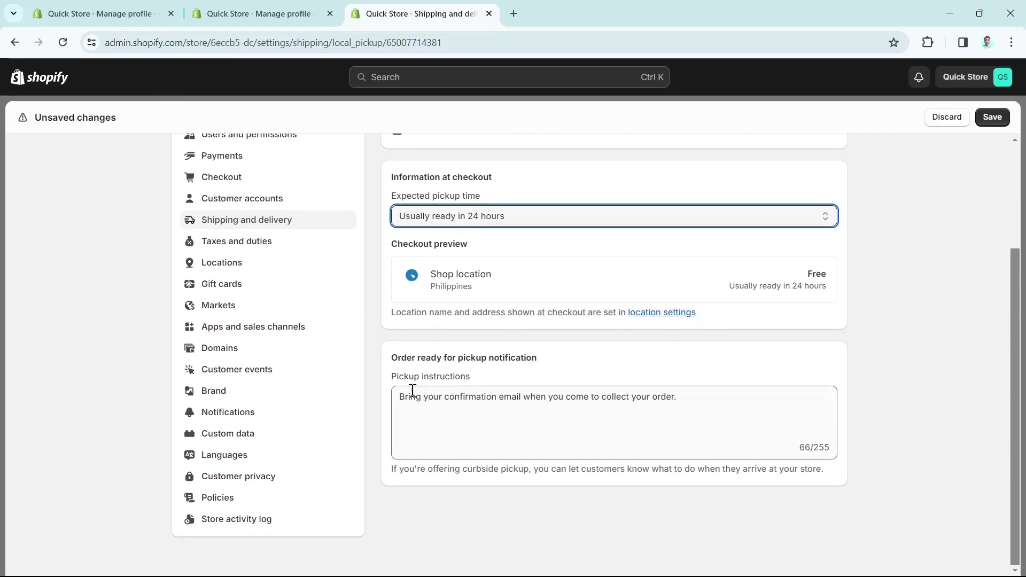
left_click_drag(402, 400, 673, 417)
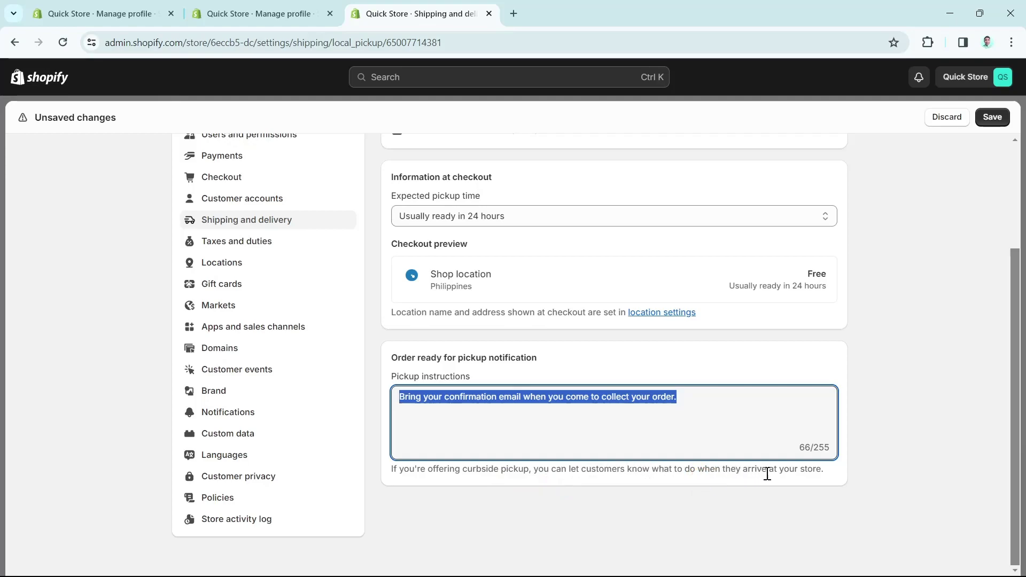
left_click(720, 409)
scroll(776, 507, "up", 3)
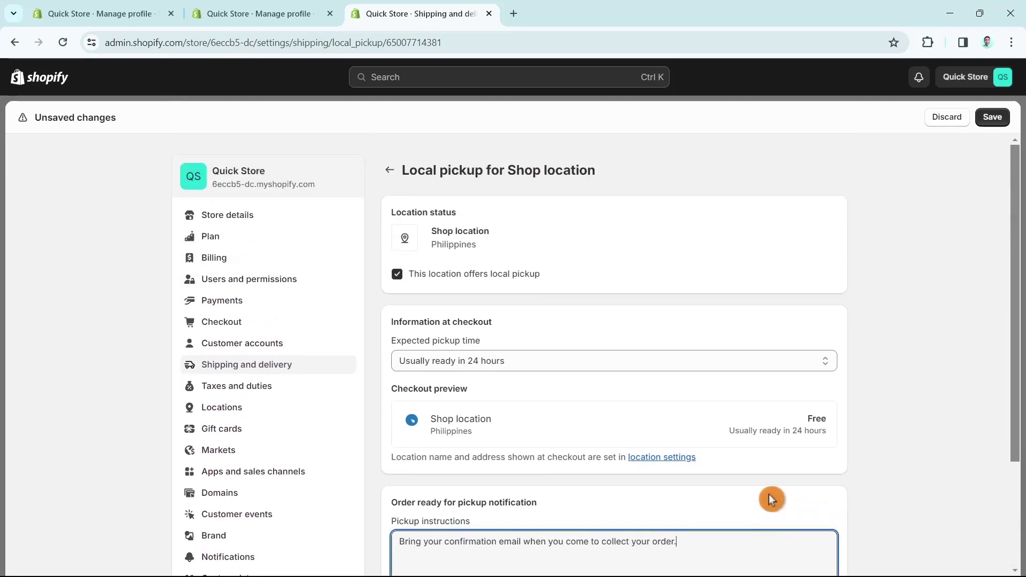
left_click(396, 286)
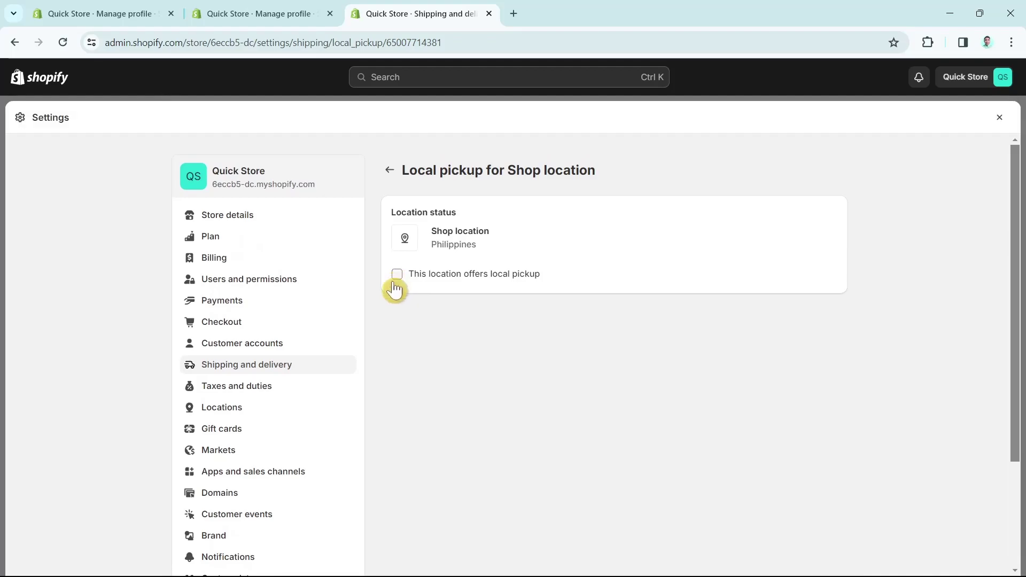
left_click(390, 170)
Begin a saved package named 'Normal Box', then cancel so no package is kept
scroll(698, 471, "down", 10)
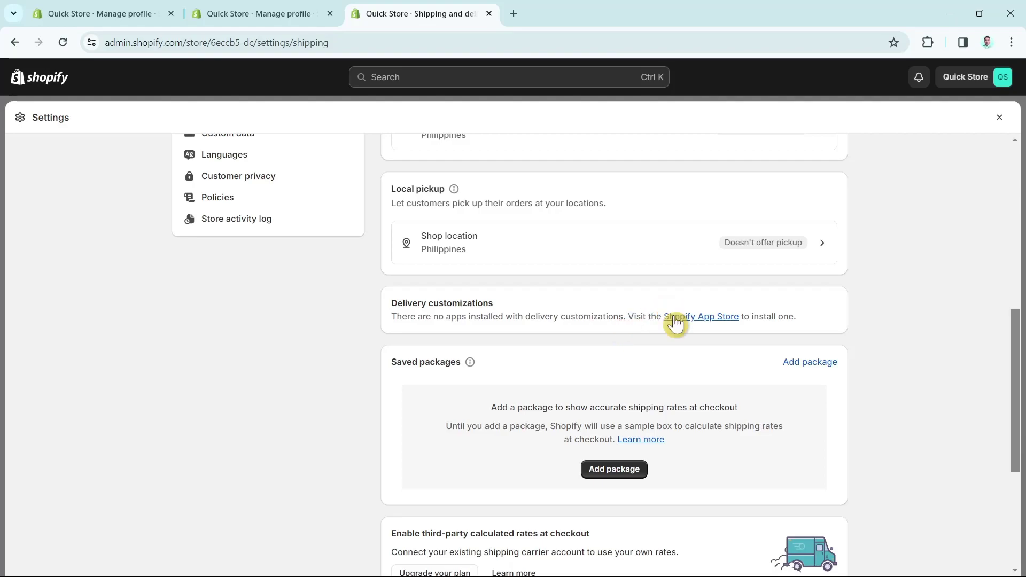
scroll(687, 345, "down", 2)
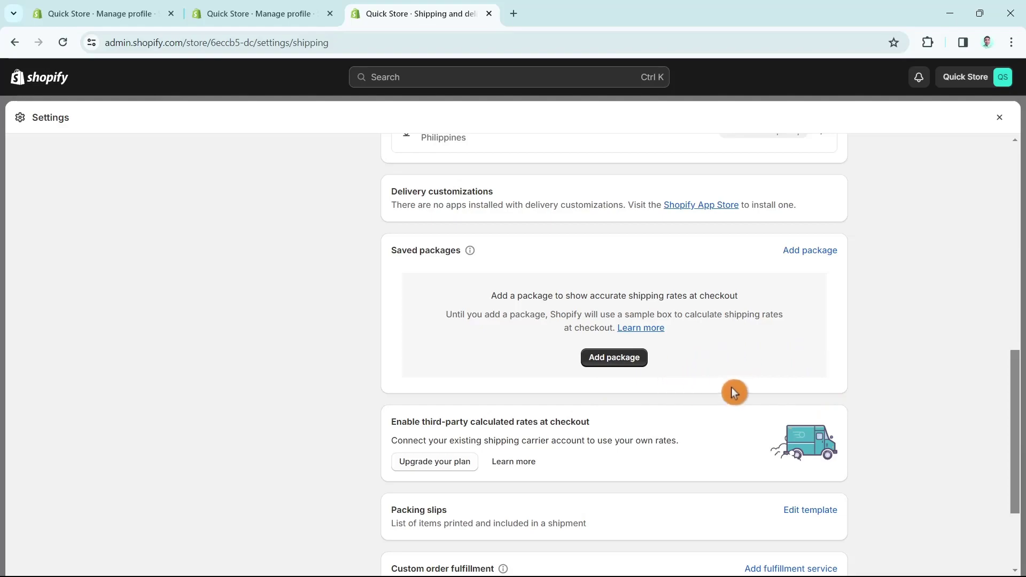
left_click(630, 366)
left_click(423, 224)
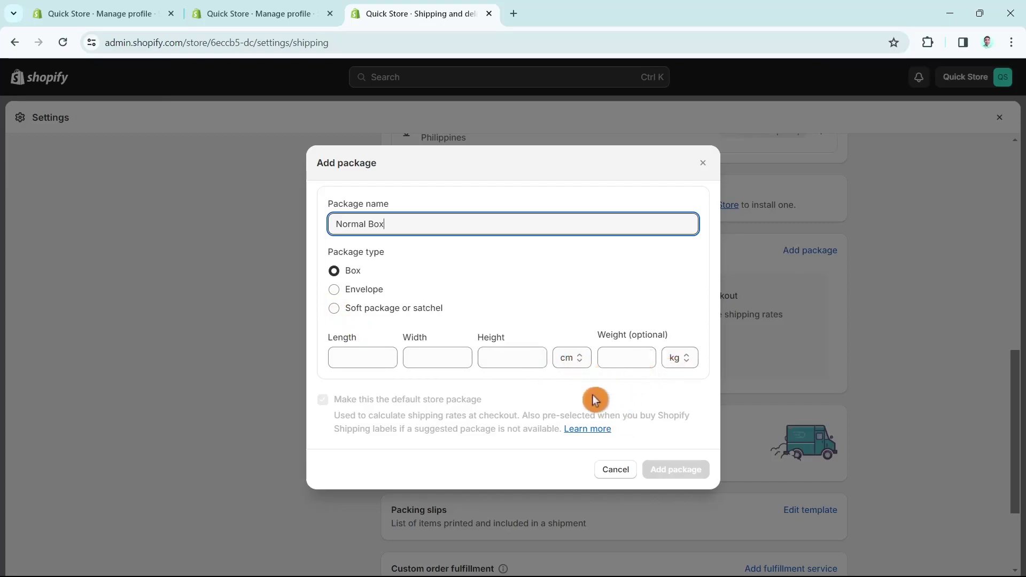
left_click(703, 163)
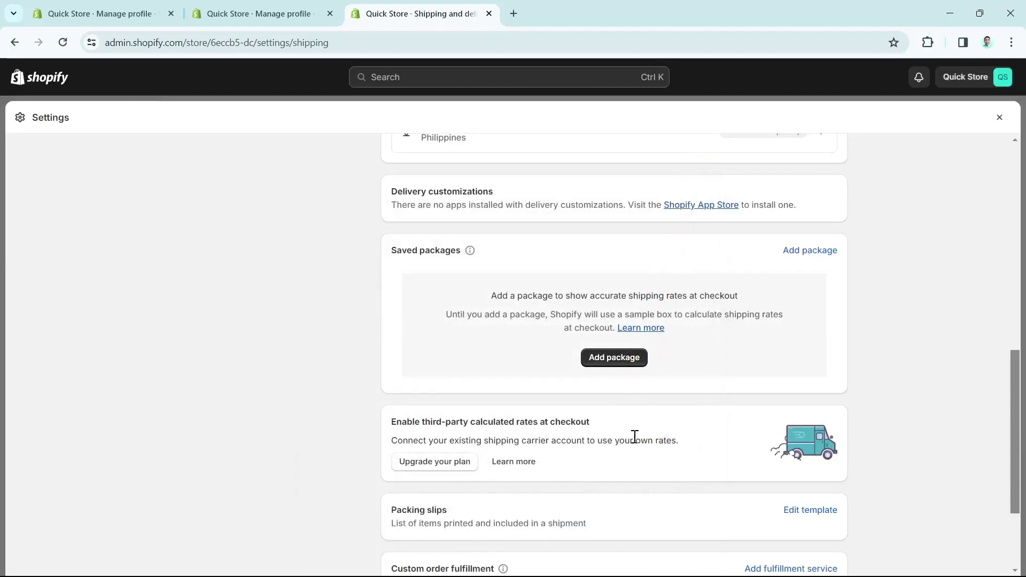
scroll(634, 436, "down", 3)
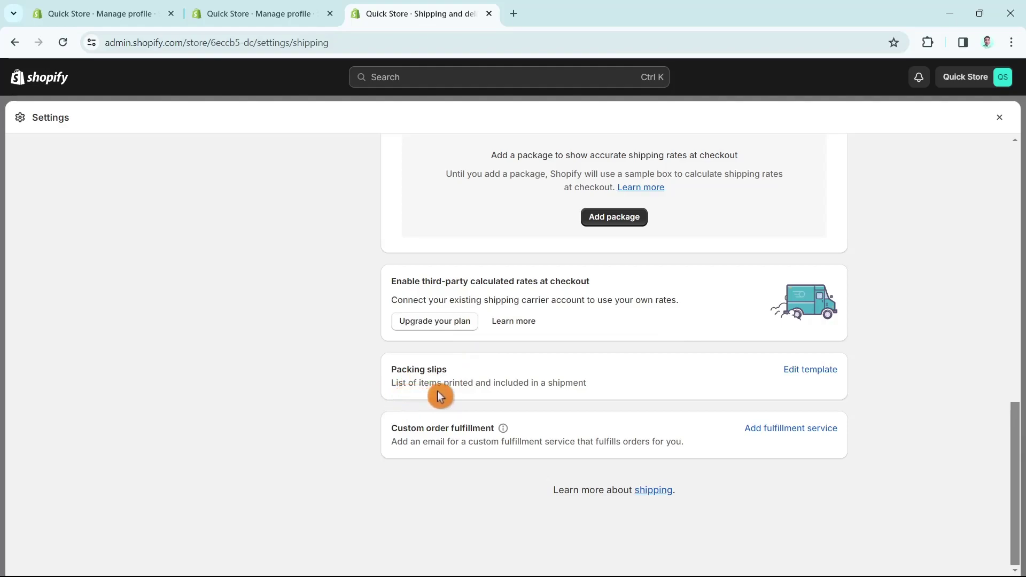
Open the packing slip template editor and read through its HTML and CSS code
left_click(827, 371)
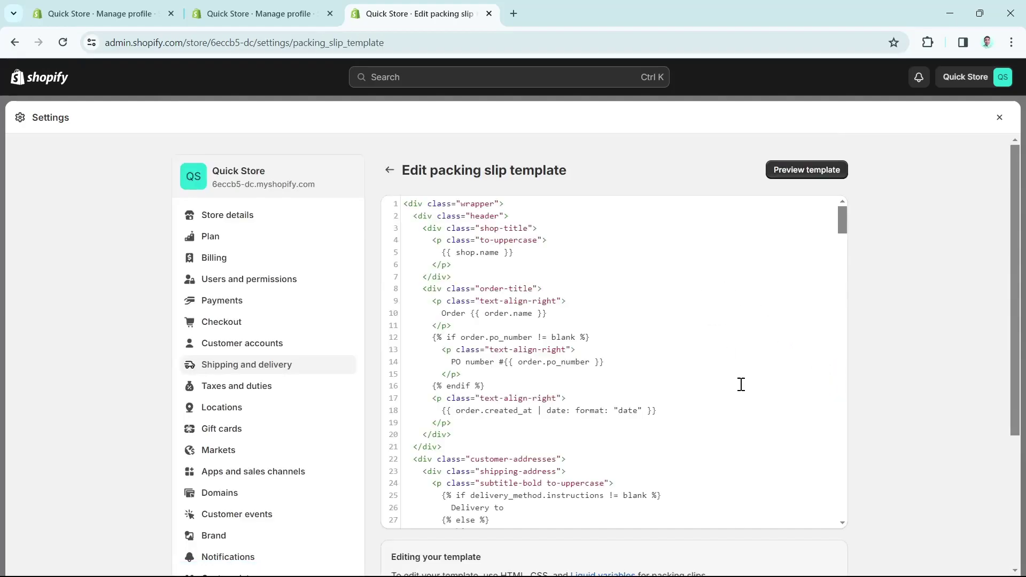
scroll(739, 382, "down", 20)
scroll(745, 396, "down", 4)
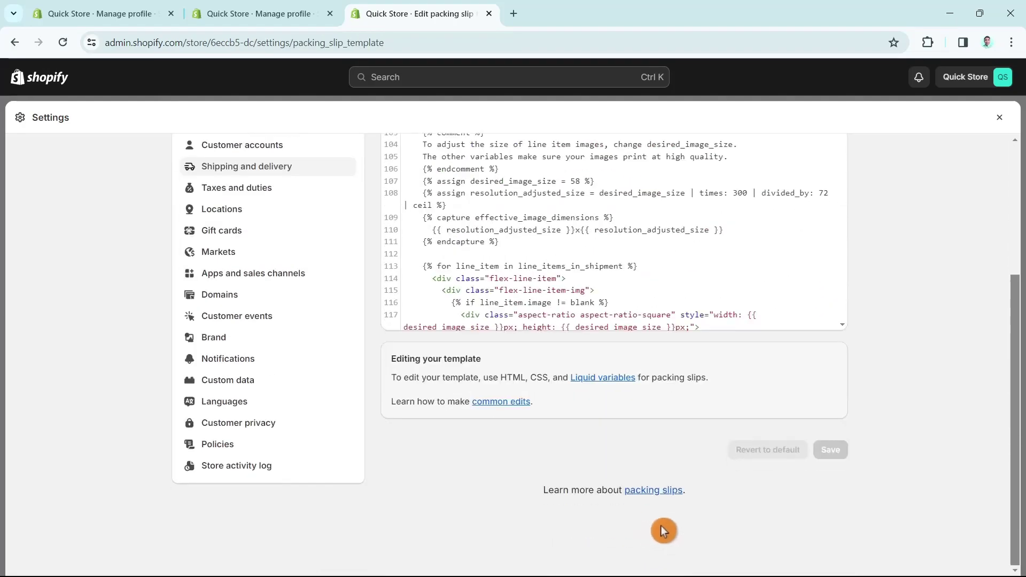
scroll(664, 530, "up", 4)
scroll(721, 517, "down", 2)
scroll(721, 517, "down", 10)
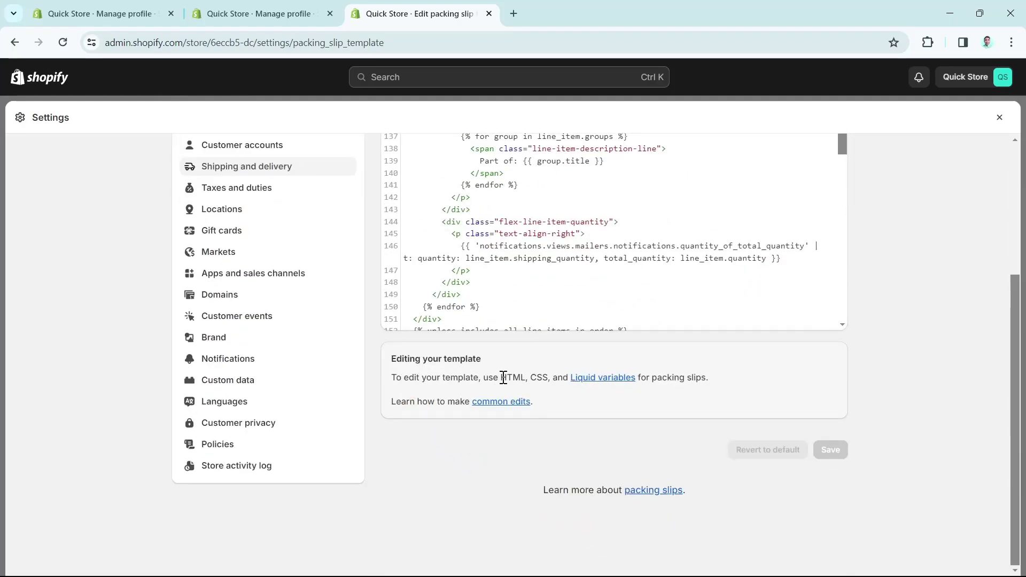
left_click_drag(500, 378, 543, 378)
scroll(908, 466, "up", 4)
left_click_drag(841, 344, 881, 171)
Preview the packing slip template as a sample PDF and scroll through it
left_click(808, 172)
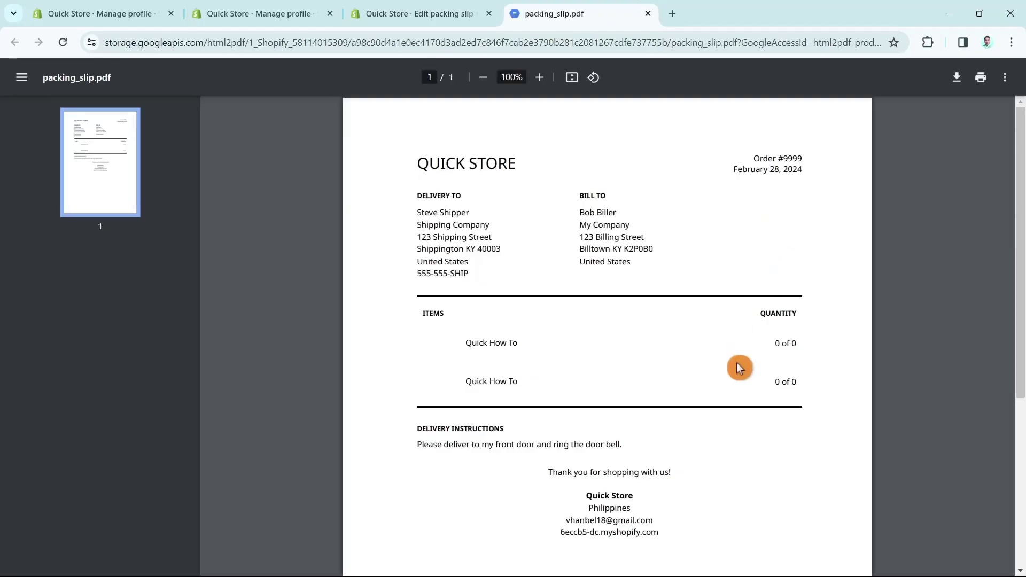
scroll(717, 536, "down", 4)
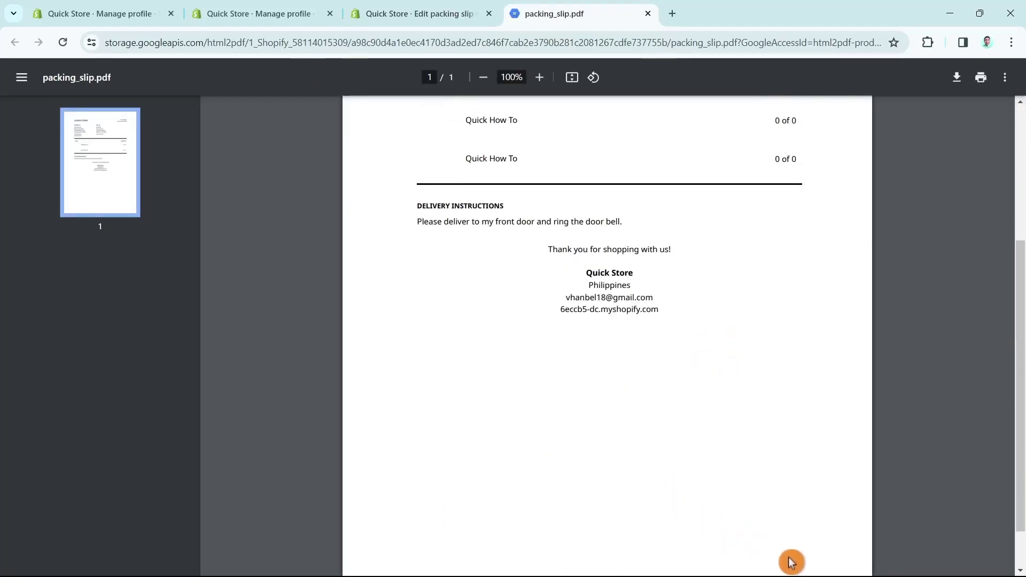
scroll(792, 562, "up", 4)
Close the packing slip PDF and go back to the Shipping and delivery settings
left_click(648, 13)
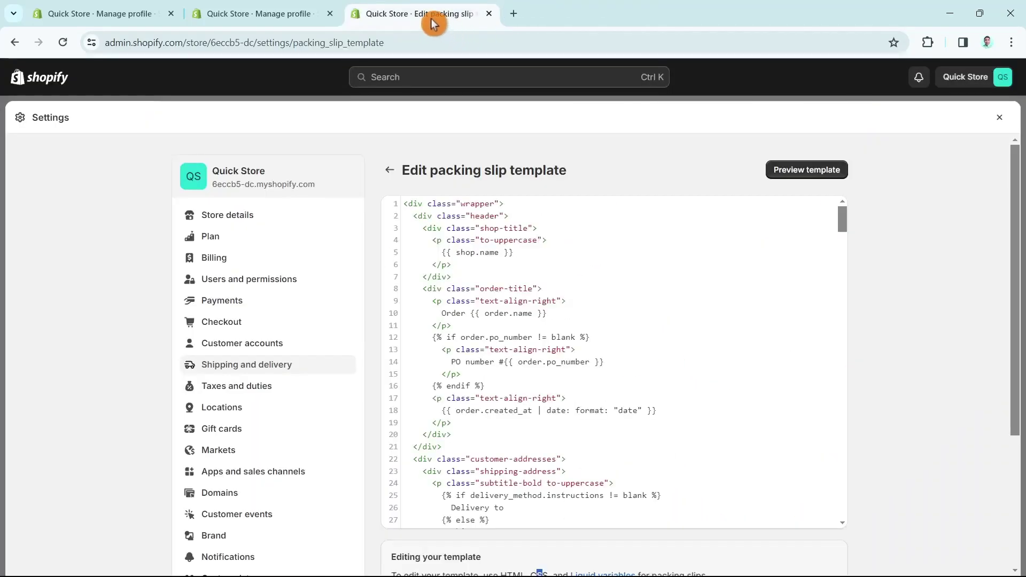
left_click(397, 179)
scroll(718, 449, "down", 10)
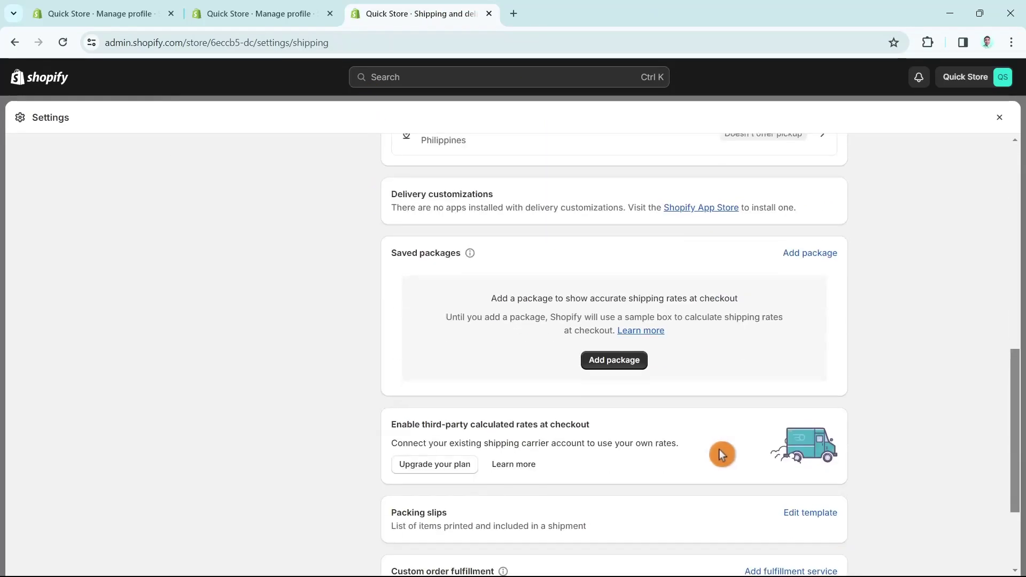
scroll(719, 453, "down", 3)
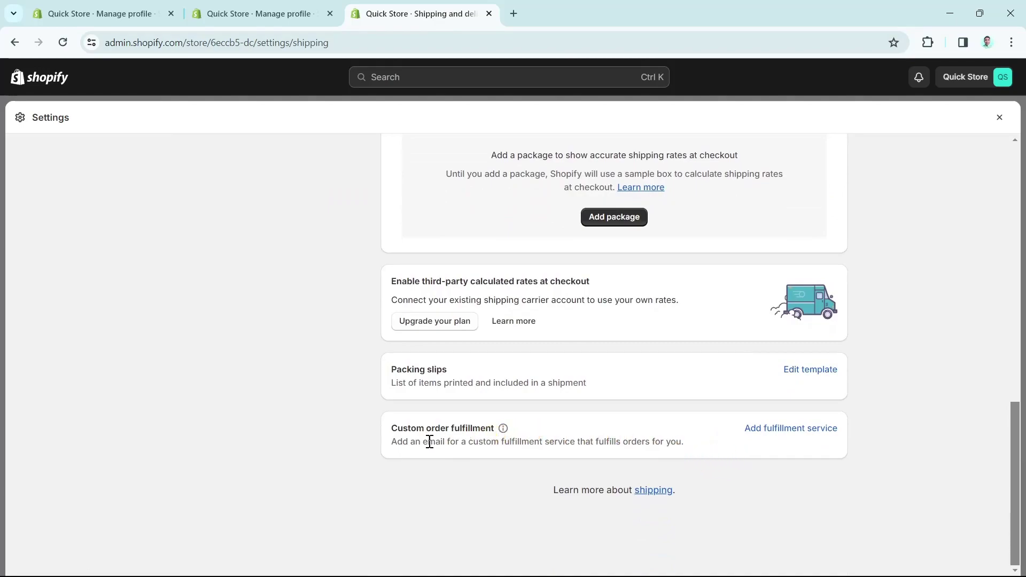
Look over the custom fulfillment service form's Name and Email fields, then cancel without adding one
left_click(795, 431)
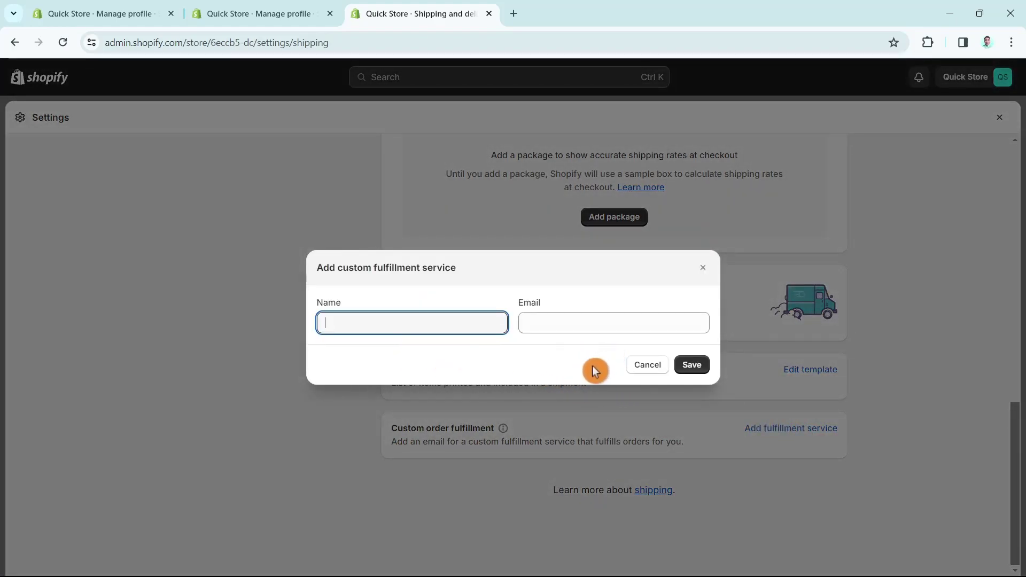
left_click(570, 321)
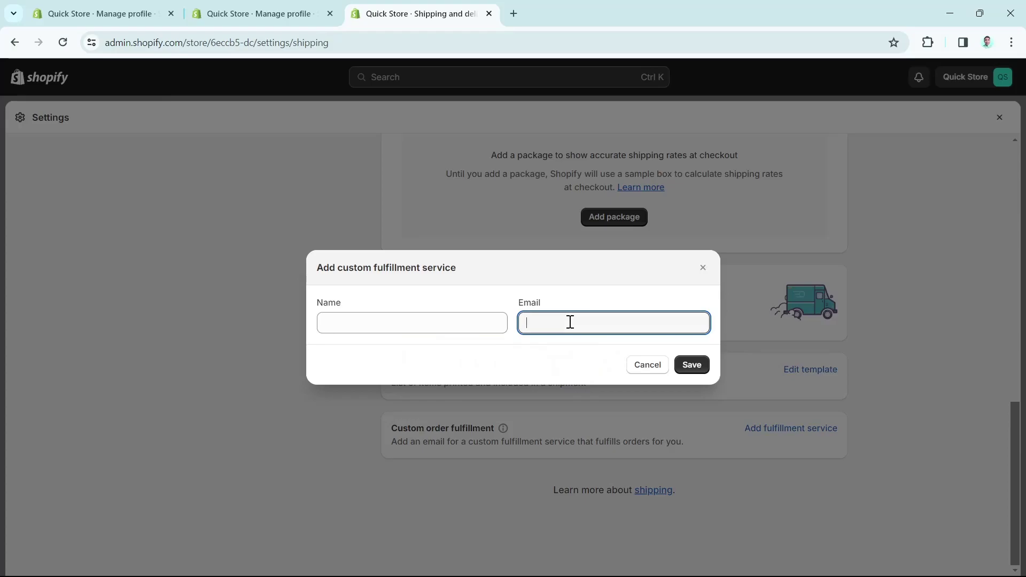
left_click(647, 370)
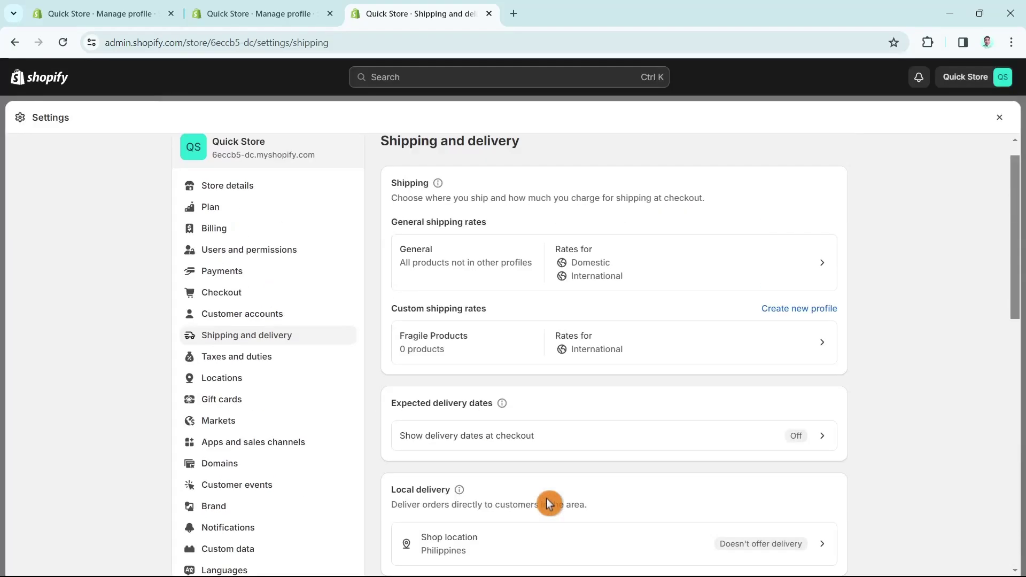
scroll(547, 498, "up", 1)
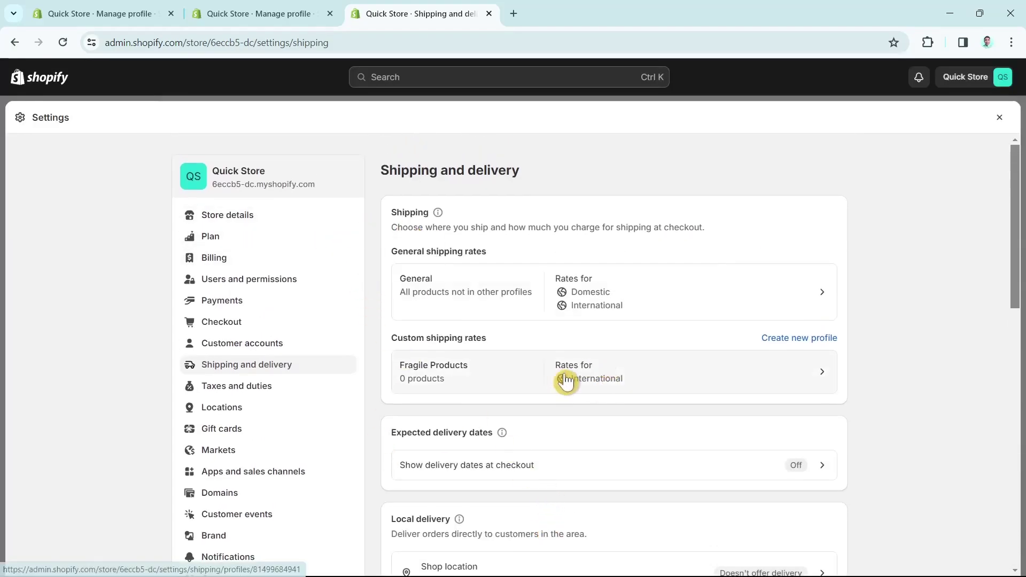